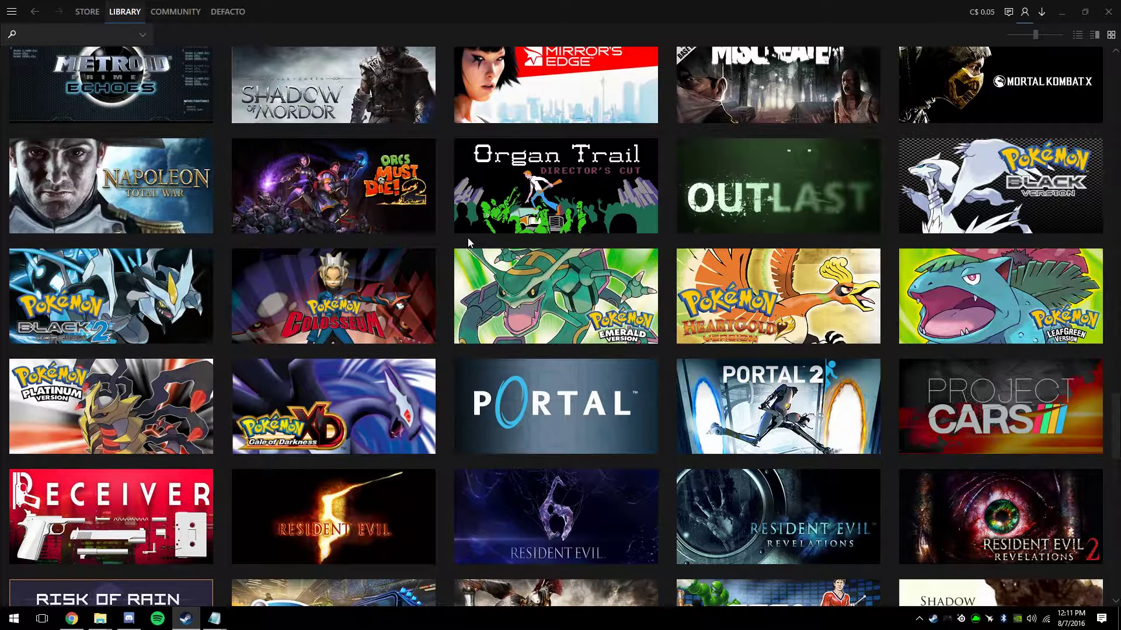
- Switch to Chrome to view the Slimm Bat to Exe download page, and return to the Steam library
left_click(71, 618)
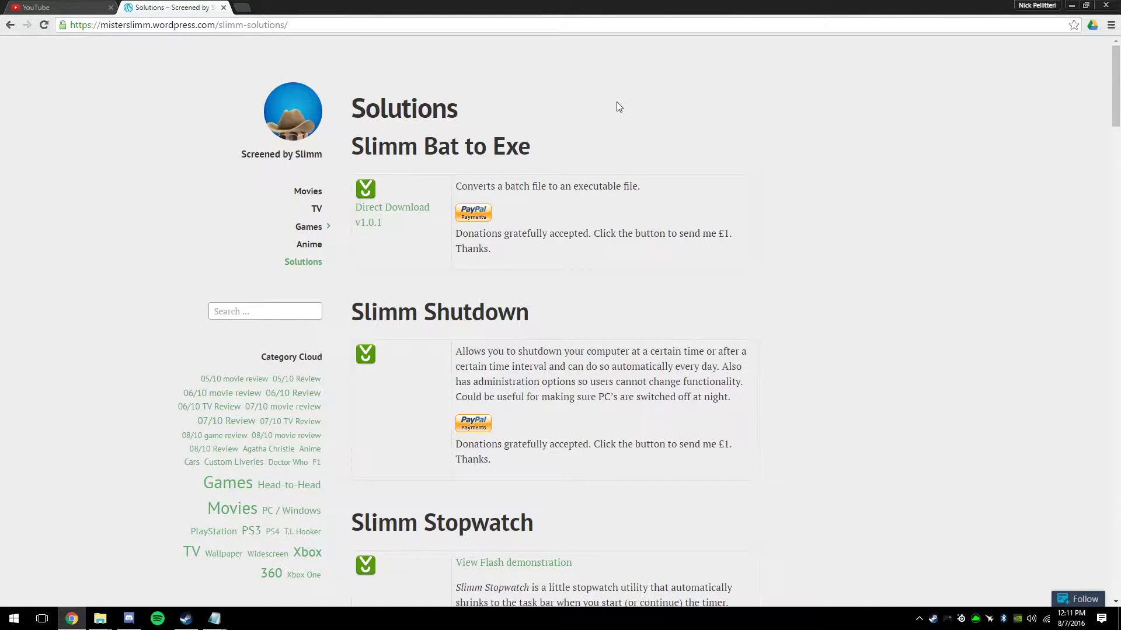
left_click(1072, 5)
- Bring up the Emulated Games folder and the empty batch file in Notepad
mouse_move(100, 618)
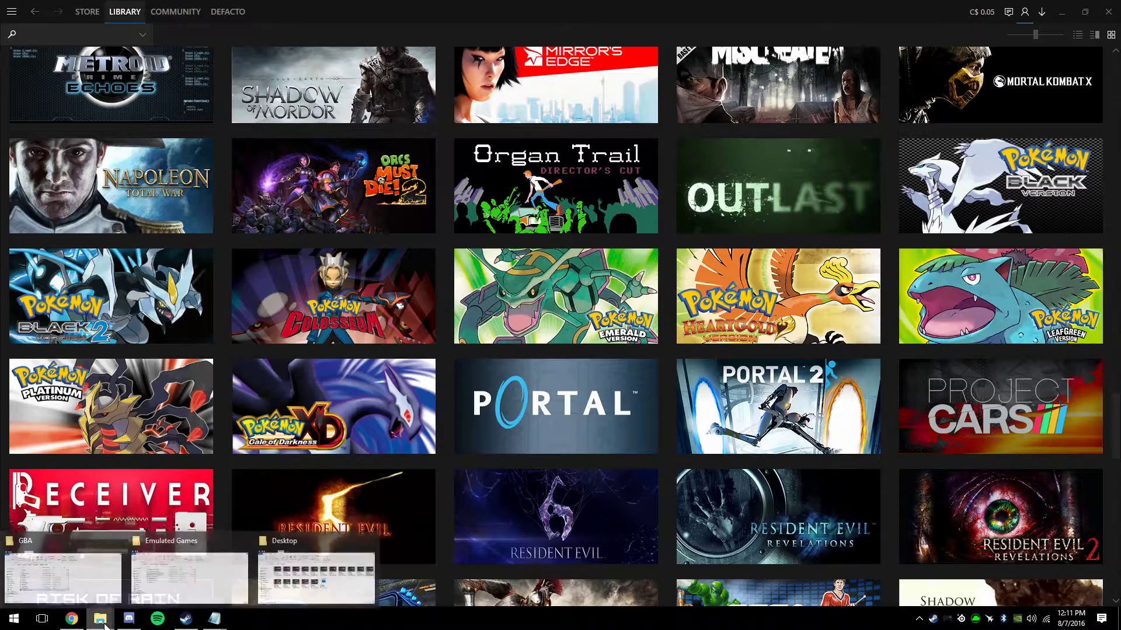
left_click(183, 572)
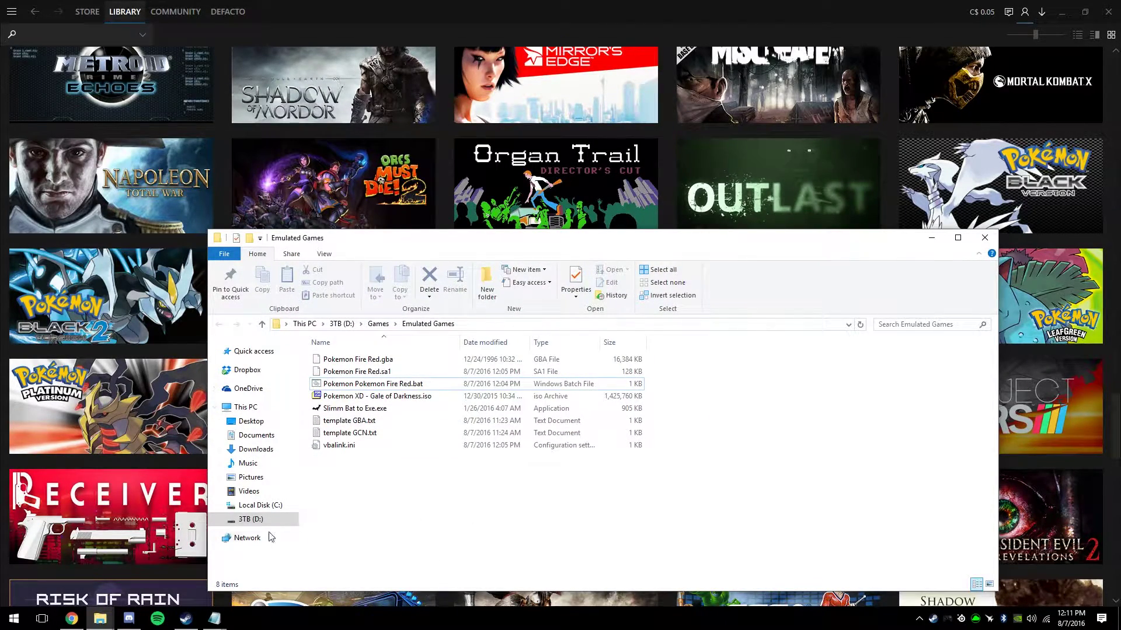
mouse_move(215, 618)
left_click(350, 572)
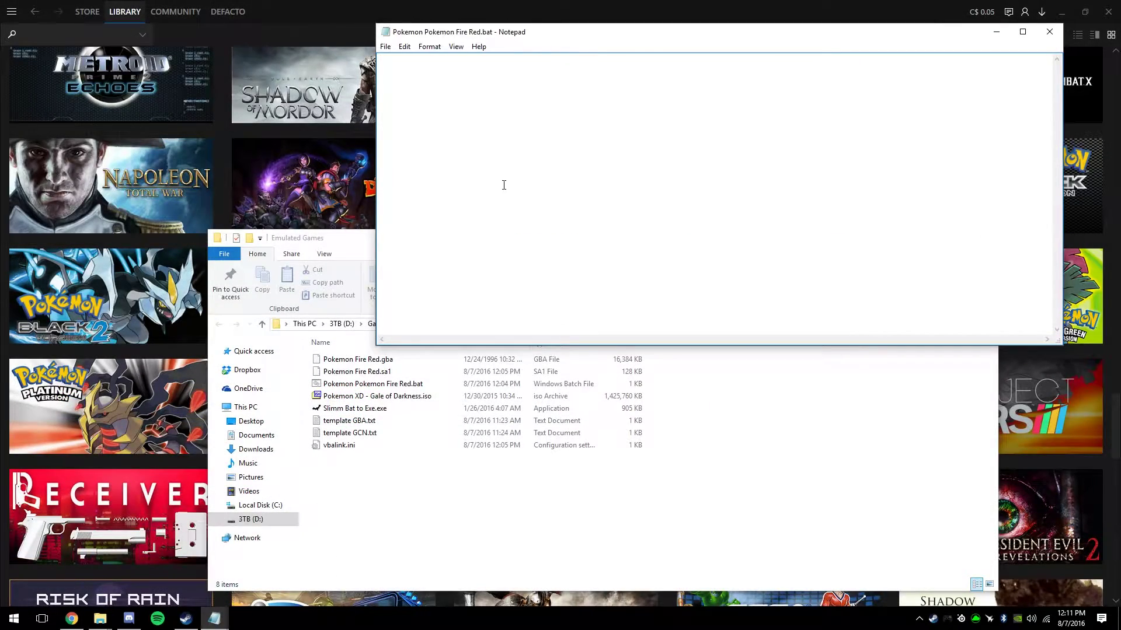
left_click(382, 464)
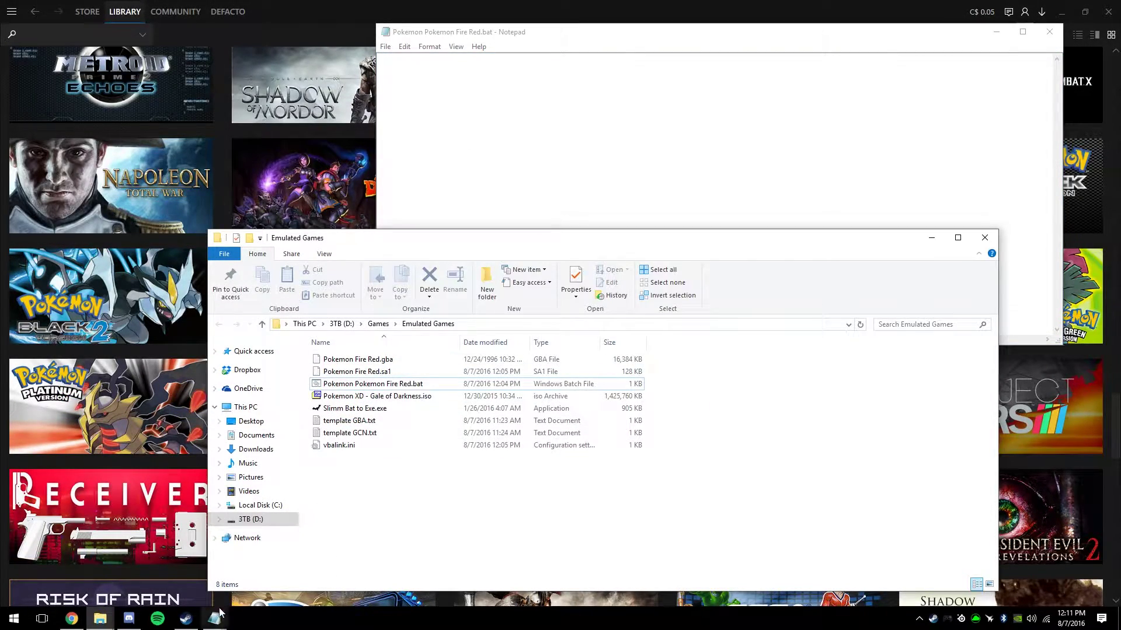
- Copy the GBA emulator folder's path into the batch file as D:\Games\Emulators\Systems\GBA\
mouse_move(111, 625)
left_click(112, 572)
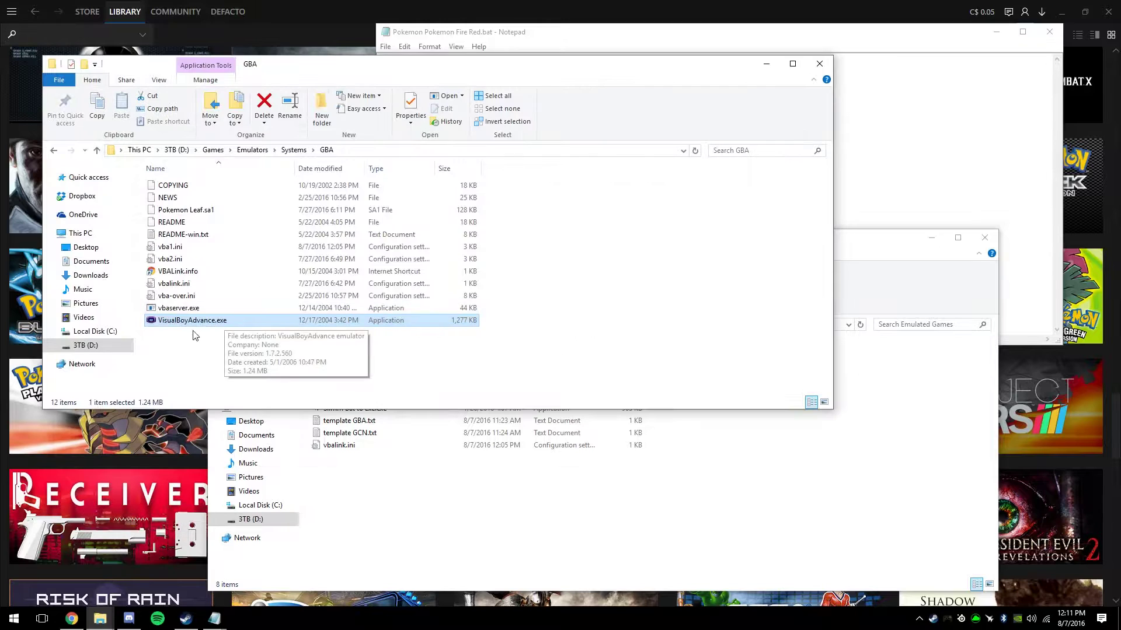
left_click(362, 150)
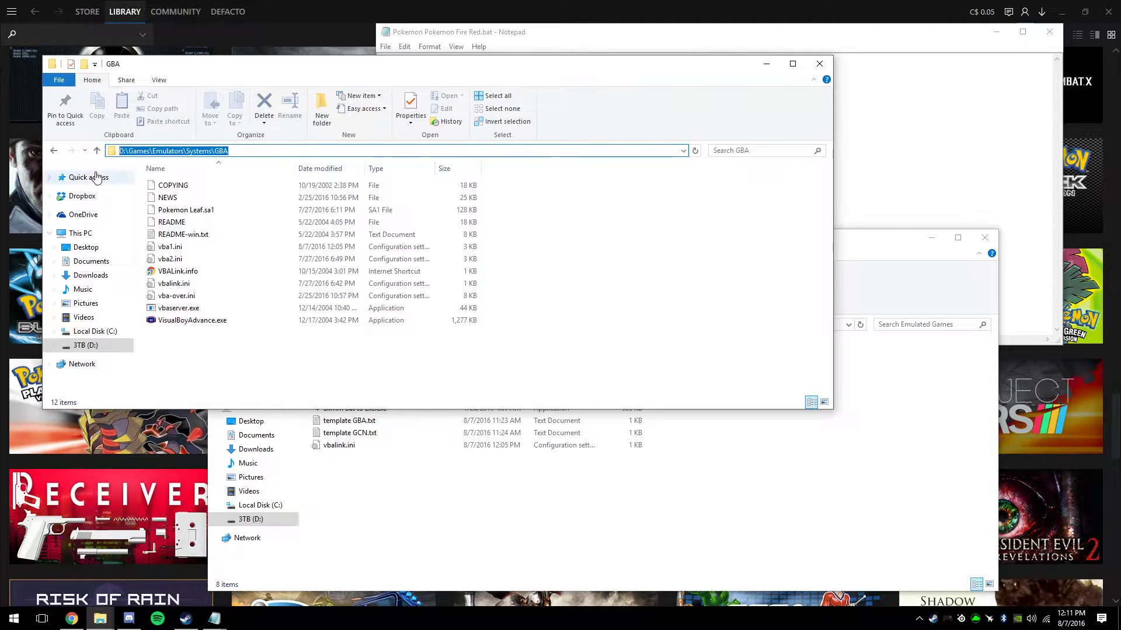
key("ctrl+c")
left_click(928, 182)
key("ctrl+v")
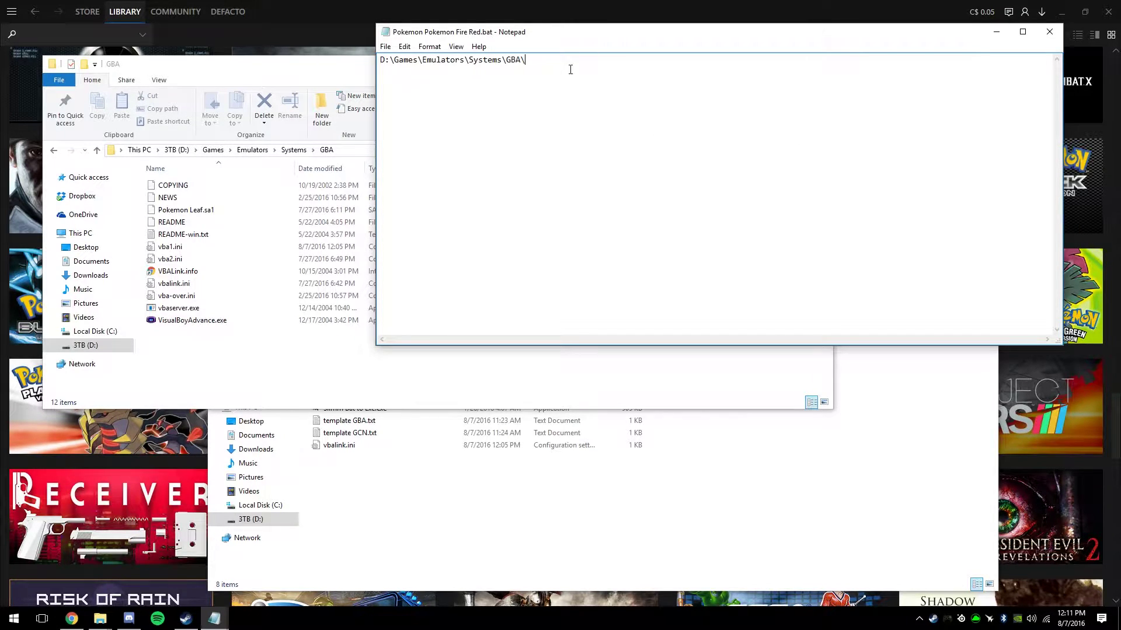
- Append the emulator's file name VisualBoyAdvance.exe to the path in the batch file, followed by a space and an opening quotation mark
right_click(202, 320)
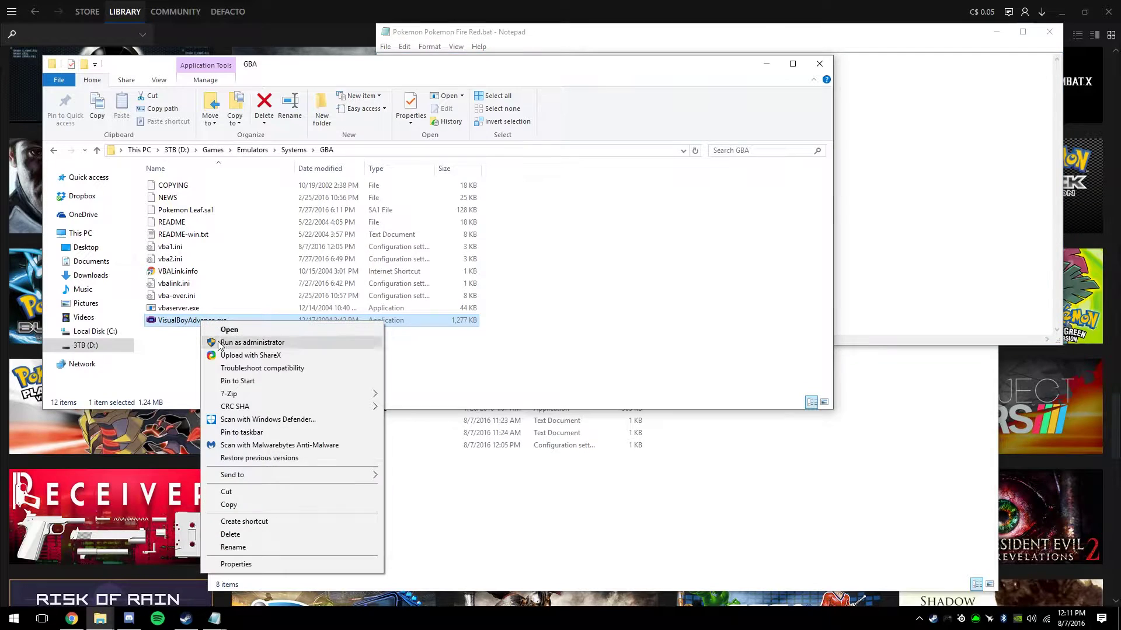
left_click(233, 547)
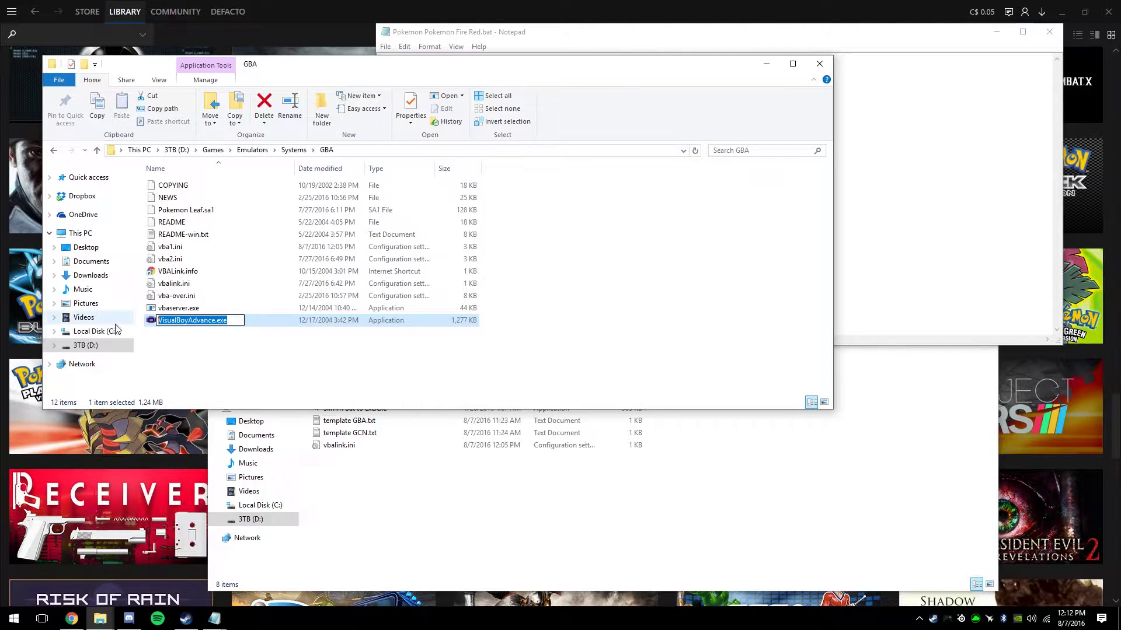
left_click(841, 98)
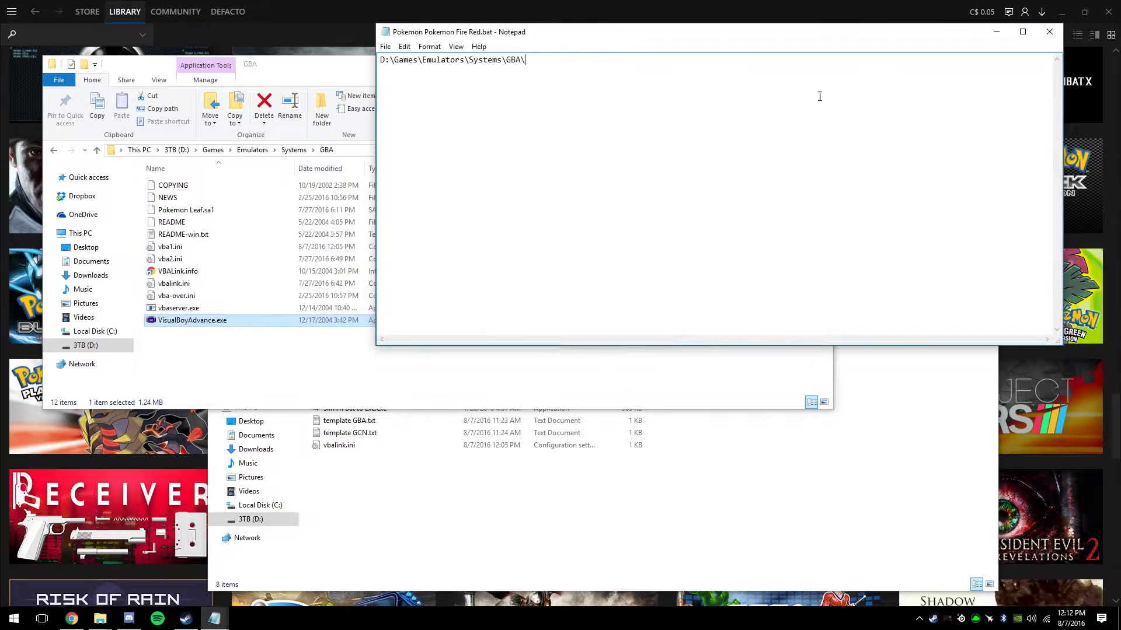
key("ctrl+v")
- Copy the Emulated Games folder's path, D:\Games\Emulated Games, into the batch file after the opening quotation mark
left_click(323, 462)
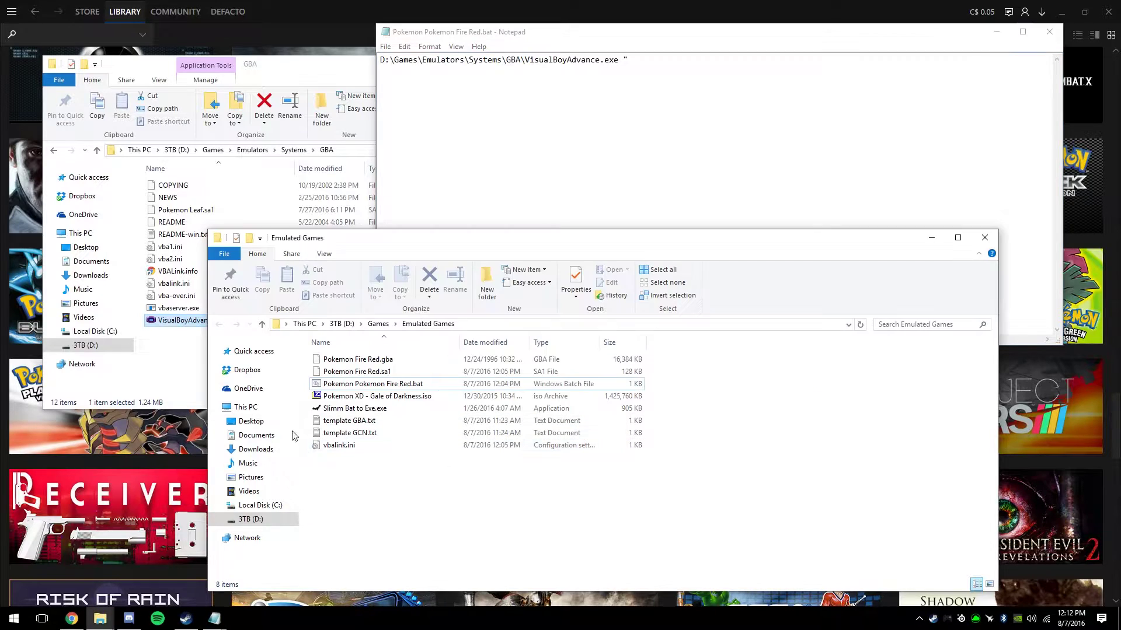
left_click(491, 325)
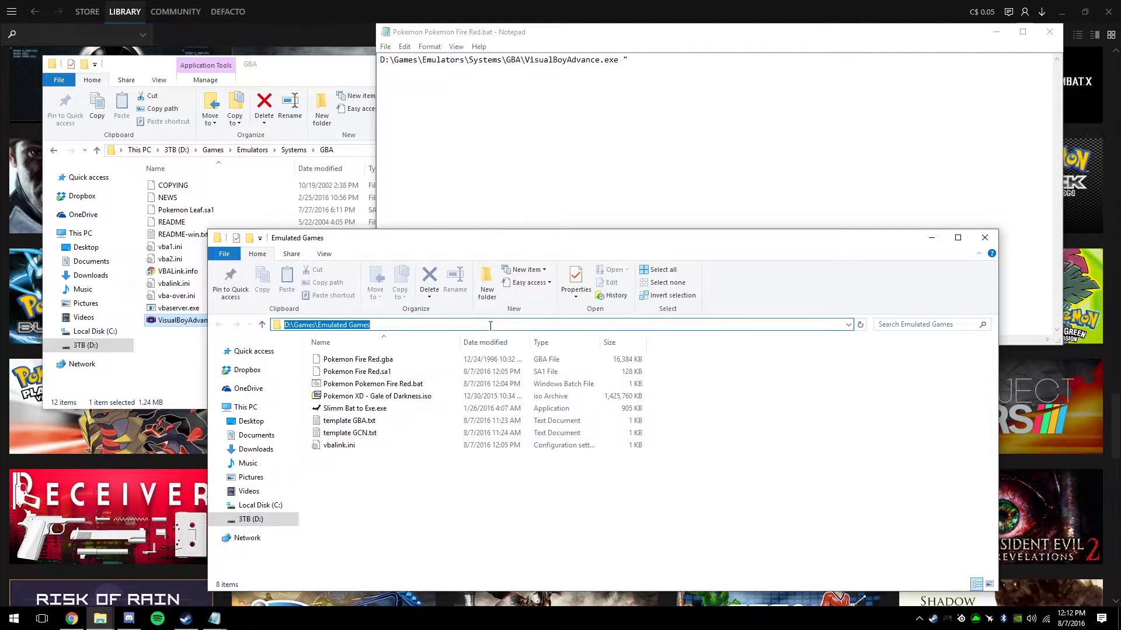
key("ctrl+c")
left_click(667, 58)
key("ctrl+v")
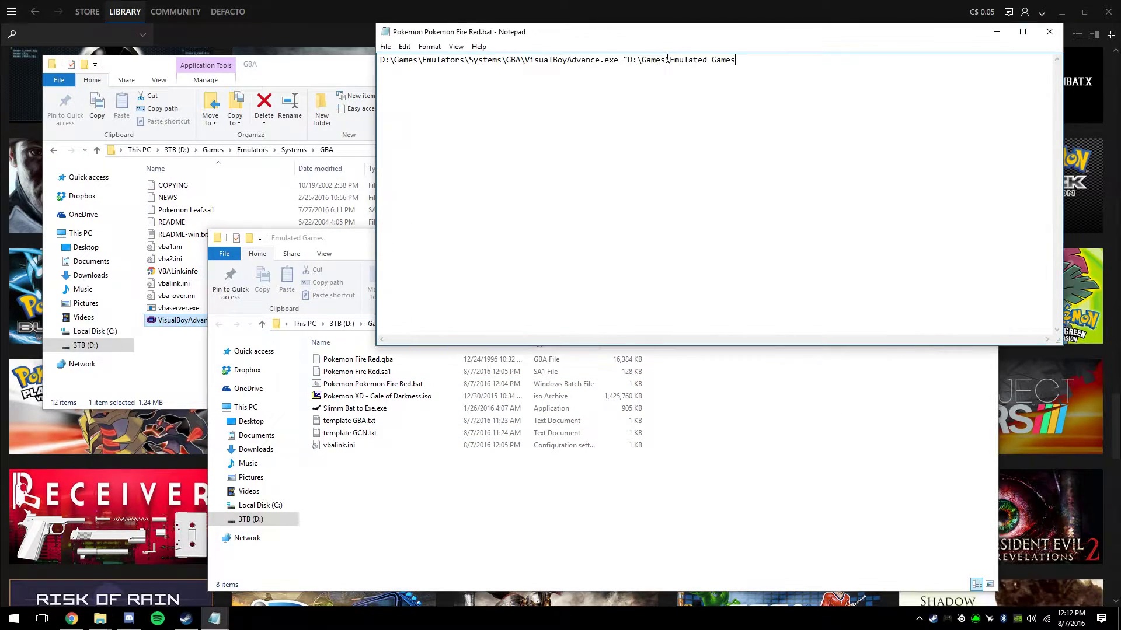
- Complete the quoted game path in the batch file with a backslash, the ROM's file name Pokemon Fire Red.gba and a closing quotation mark
left_click(392, 521)
left_click(381, 360)
right_click(380, 361)
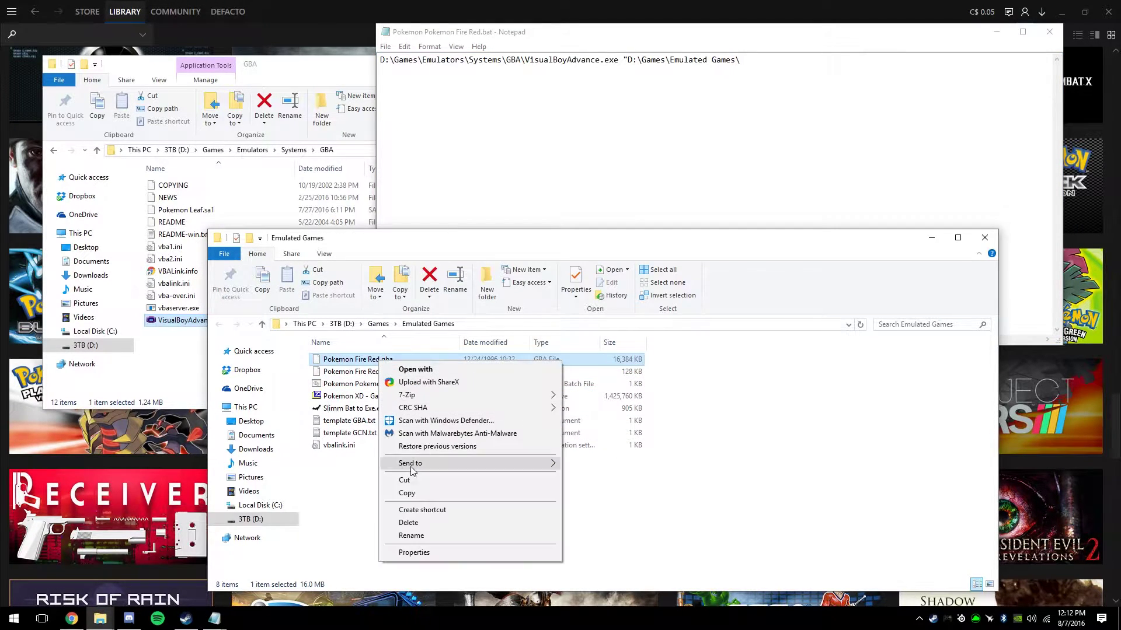
left_click(409, 535)
left_click(408, 358)
left_click_drag(408, 358, 250, 374)
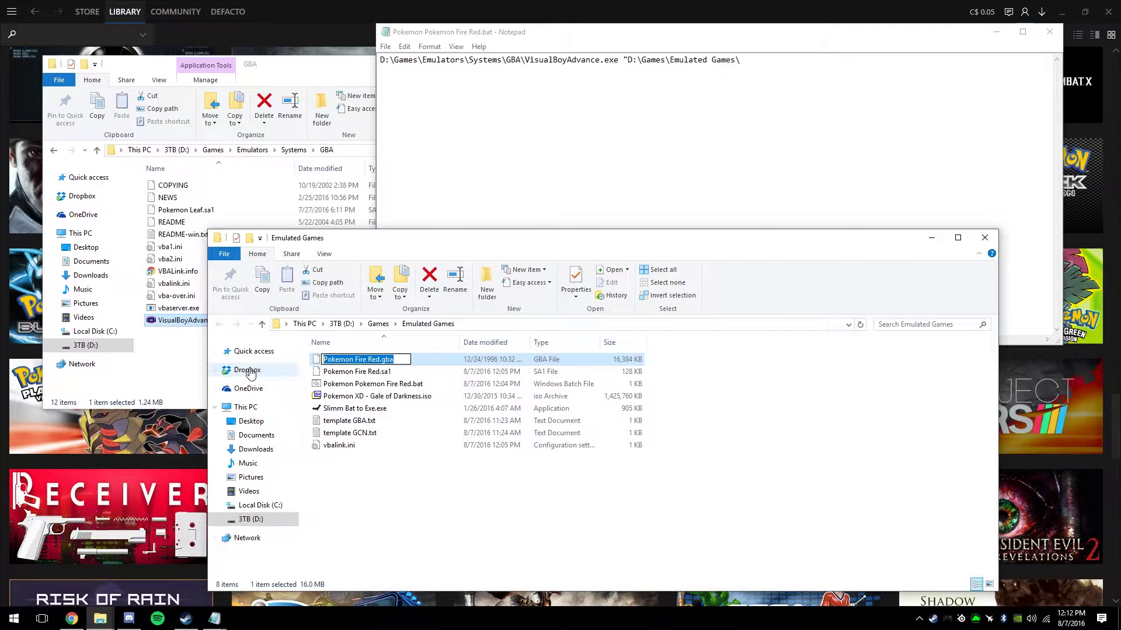
left_click(768, 59)
key("ctrl+v")
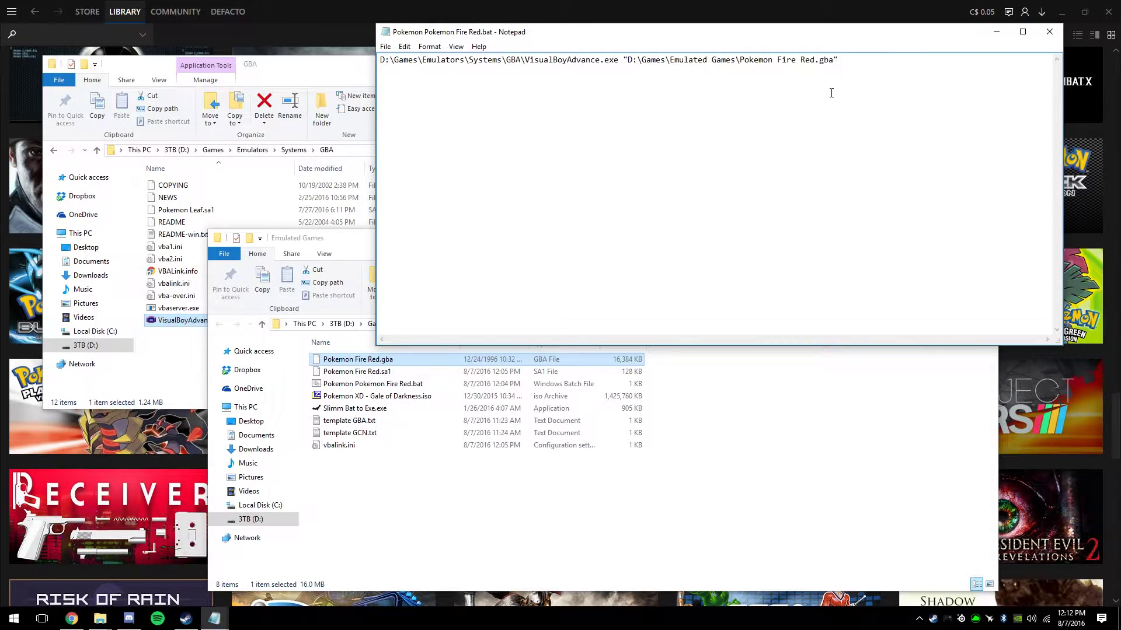
- Save the batch file under the new name Pokemon Fire Red.bat in the Emulated Games folder
left_click(385, 46)
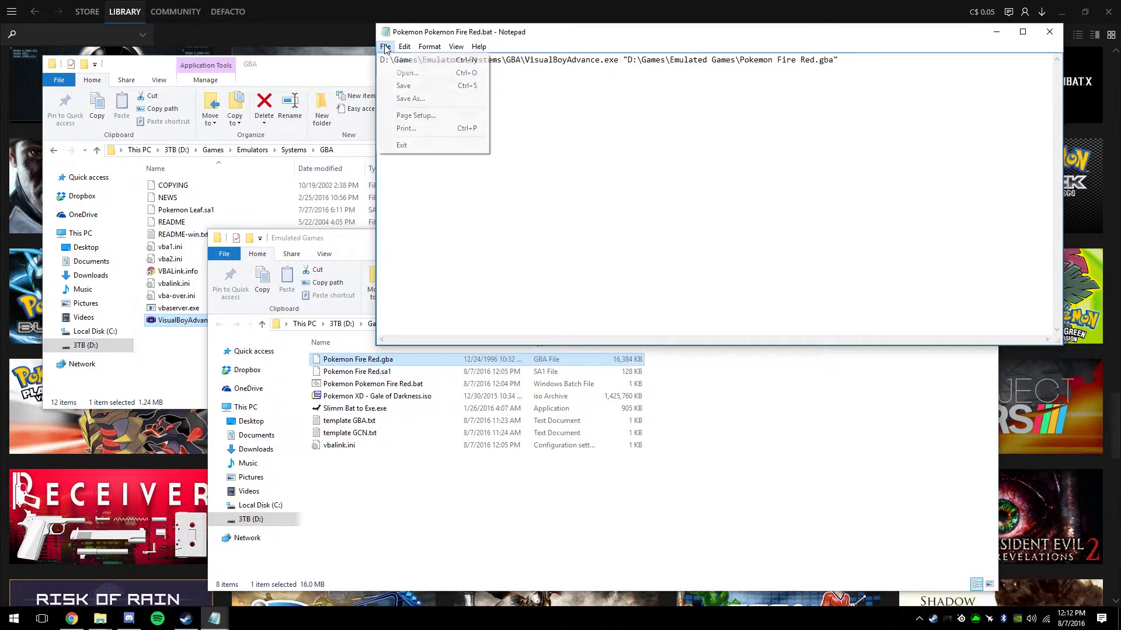
left_click(422, 99)
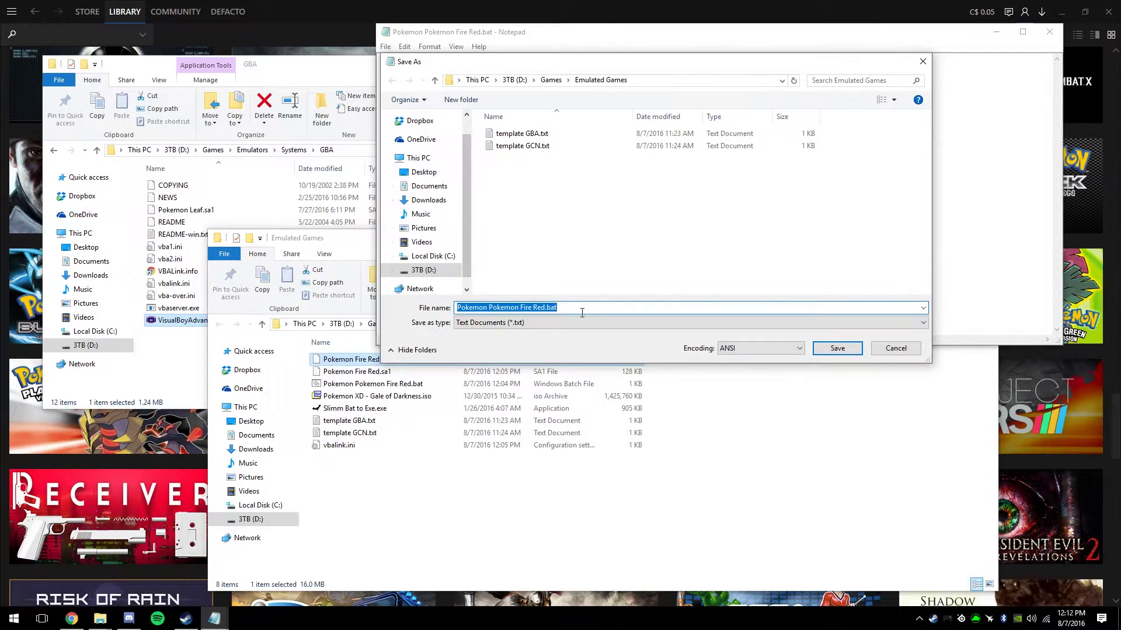
left_click(617, 305)
key("ctrl+shift+Left")
key("ctrl+shift+Left")
key("ctrl+shift+Left")
key("ctrl+shift+Left")
key("ctrl+shift+Left")
key("ctrl+shift+Left")
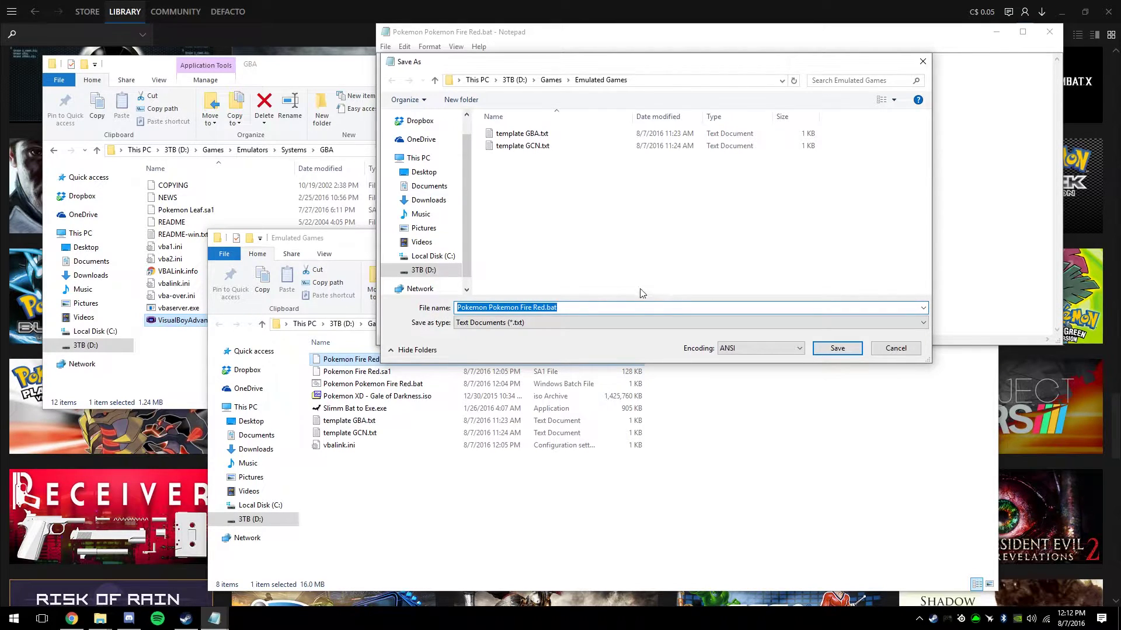
left_click(479, 308)
key("shift+Home")
key("BackSpace")
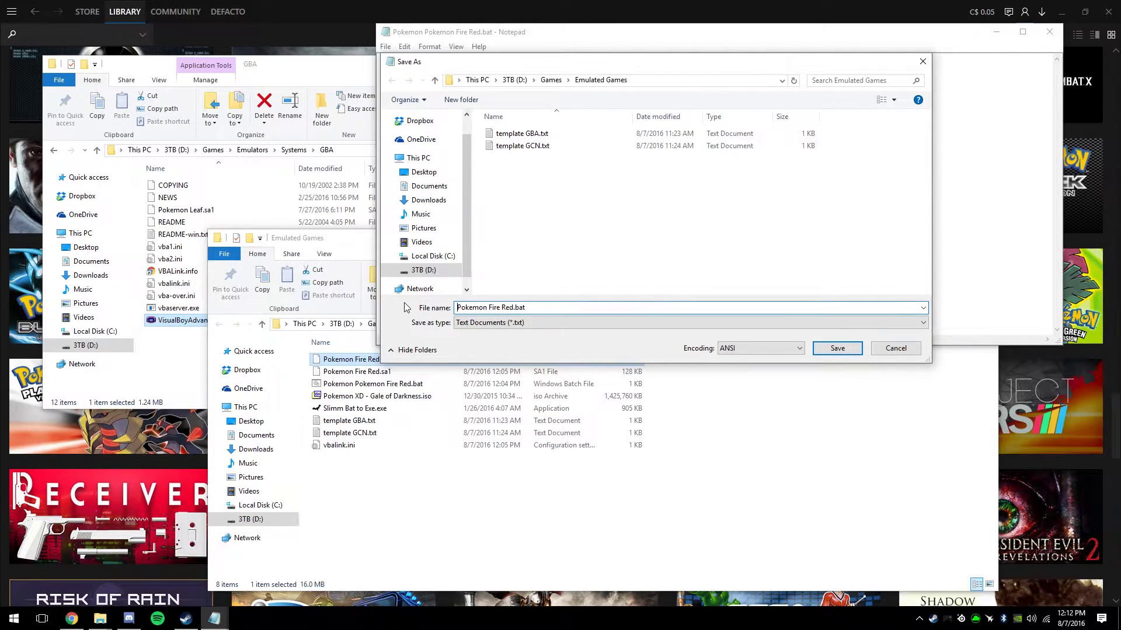
left_click_drag(520, 308, 522, 308)
left_click(838, 349)
- Delete the old Pokemon Pokemon Fire Red.bat from the Emulated Games folder and close Notepad
left_click(412, 395)
key("Delete")
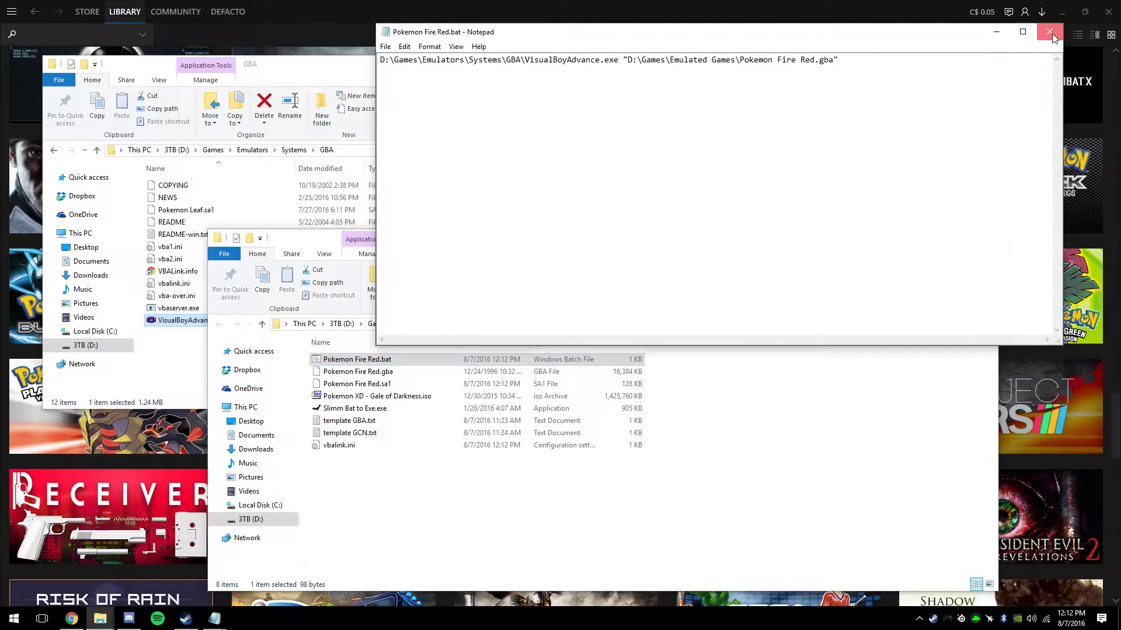
key("alt+F4")
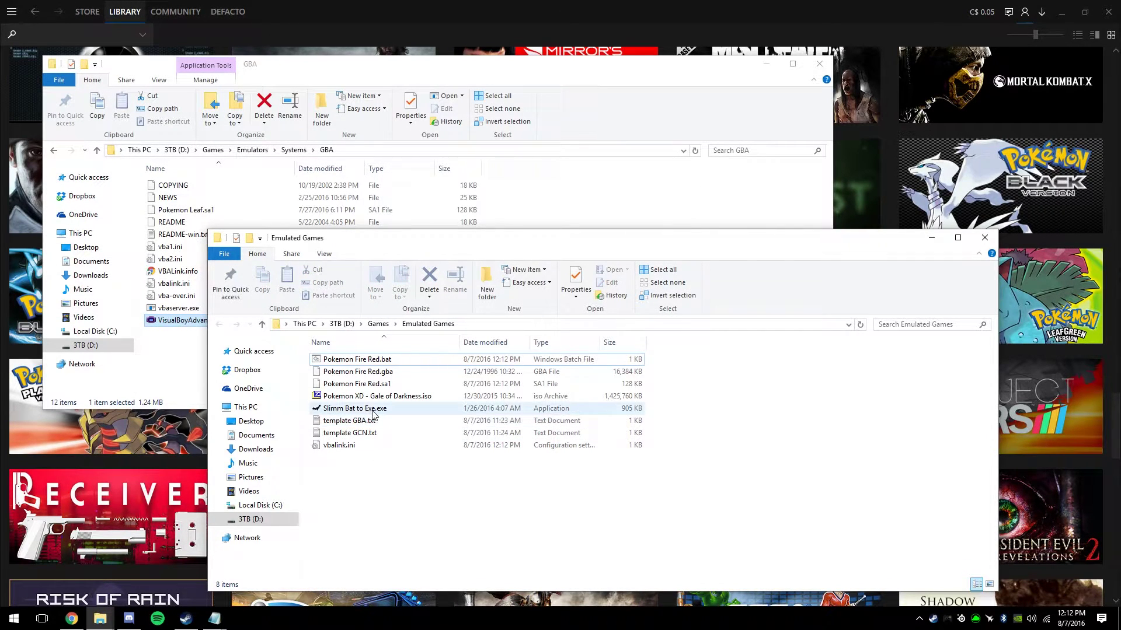
- Convert Pokemon Fire Red.bat to an executable with the Express mode of Slimm Bat to Exe, and close the converter
double_click(357, 408)
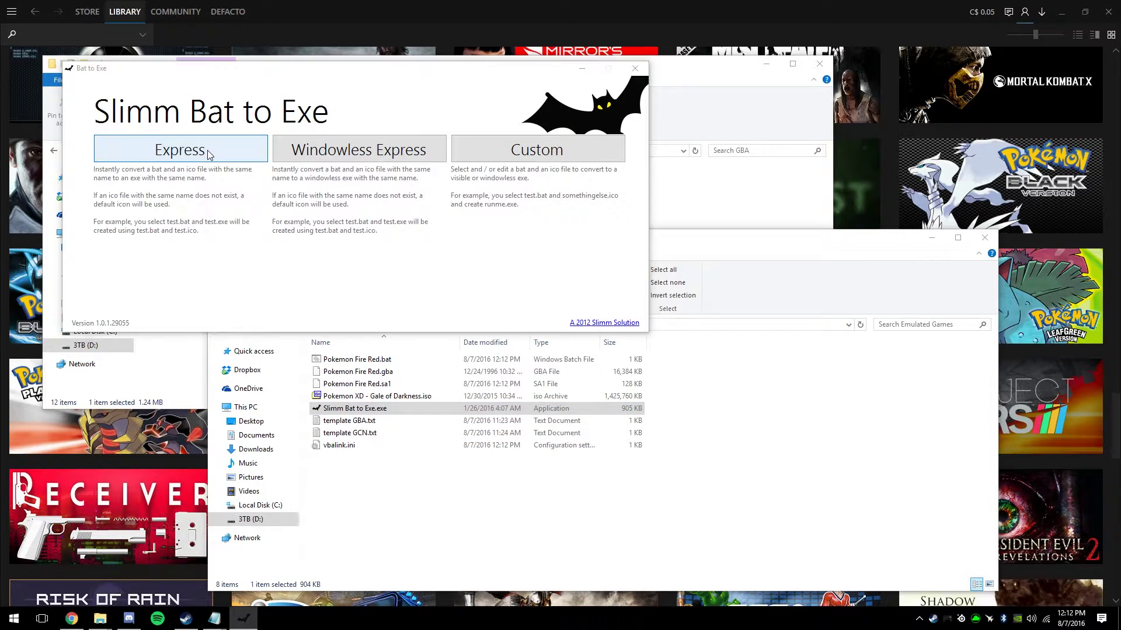
left_click(210, 154)
double_click(240, 158)
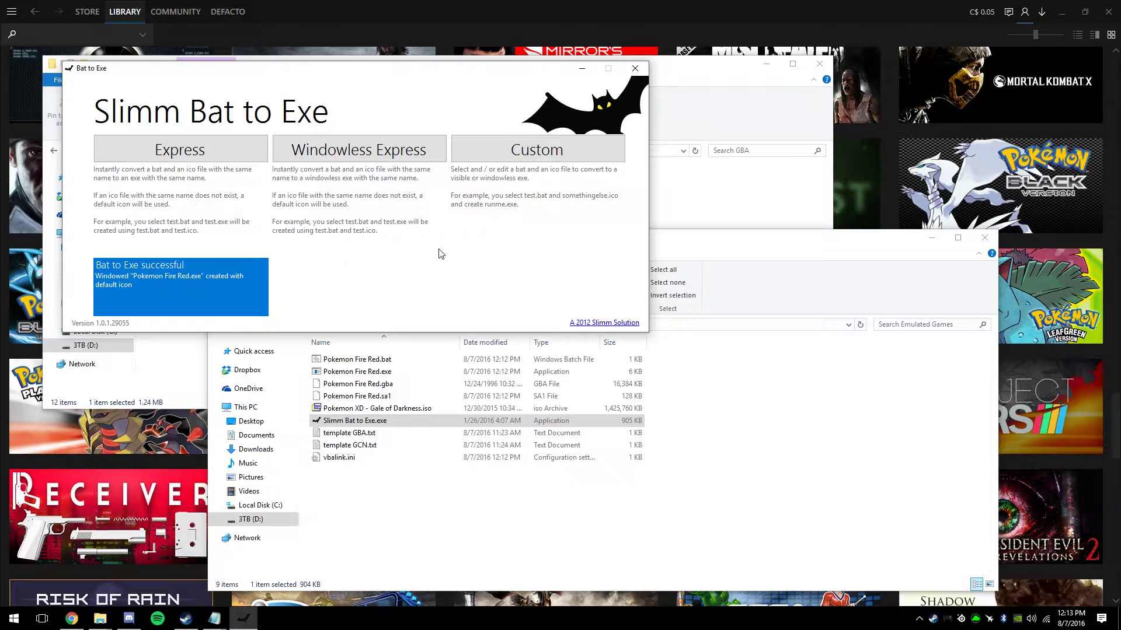
left_click(644, 70)
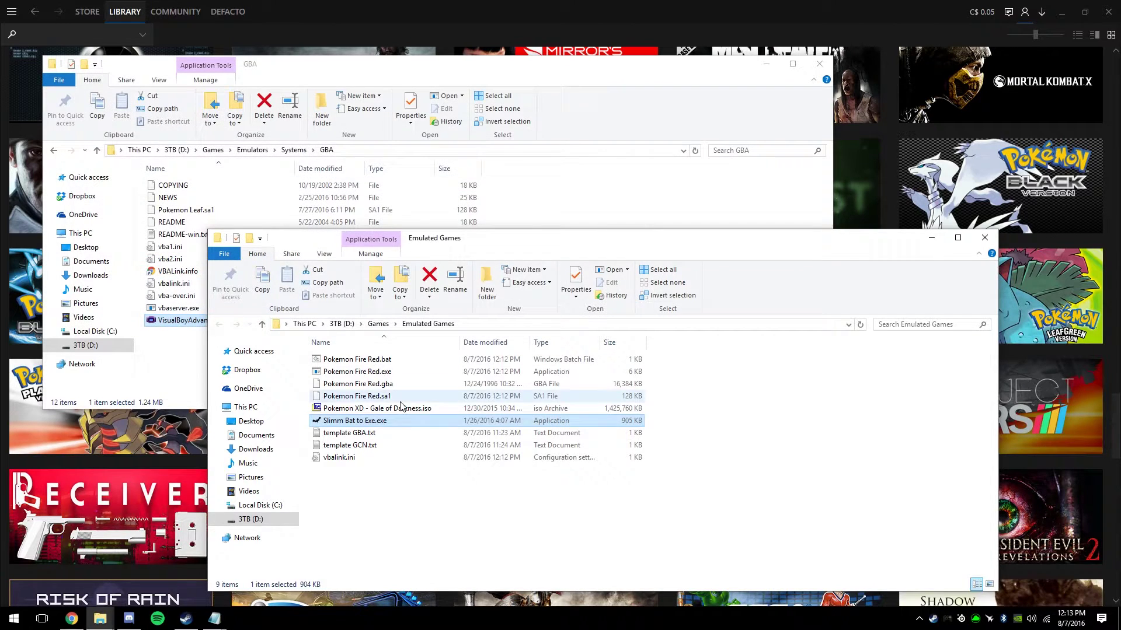
- Switch to Steam and add Pokemon Fire Red.exe from D:\Games\Emulated Games to the library as a non-Steam game
left_click(379, 373)
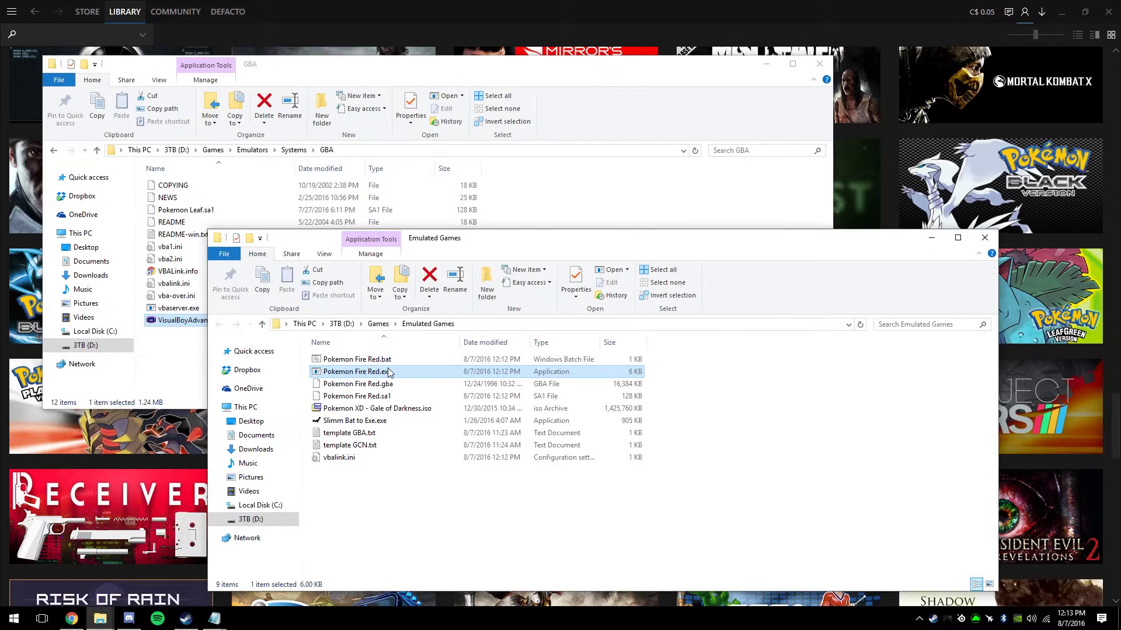
left_click(347, 6)
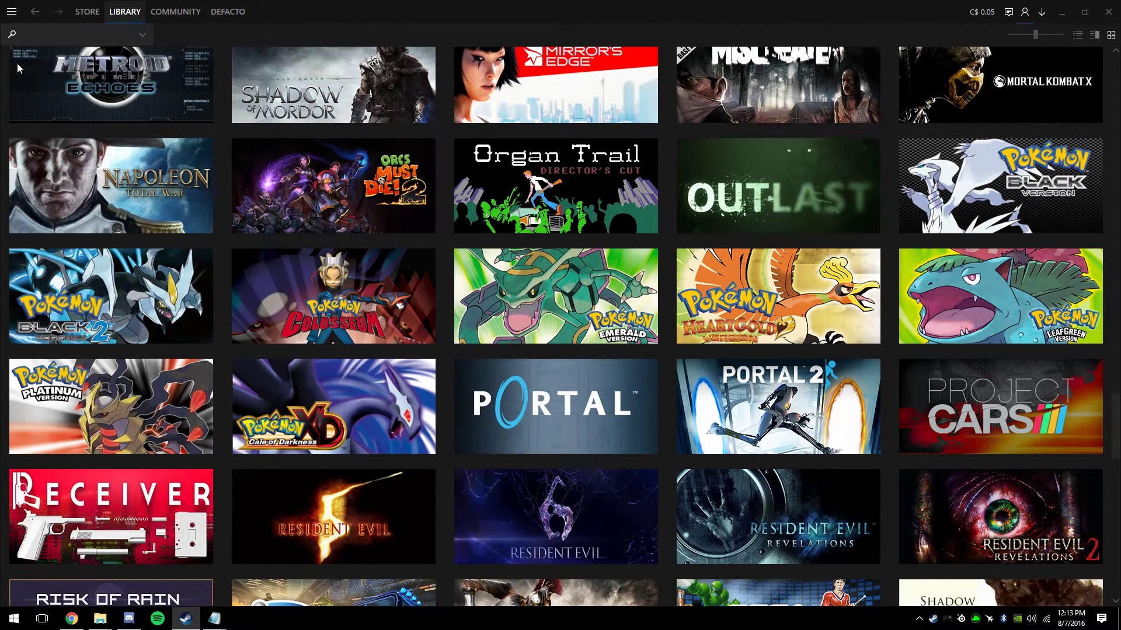
left_click(11, 11)
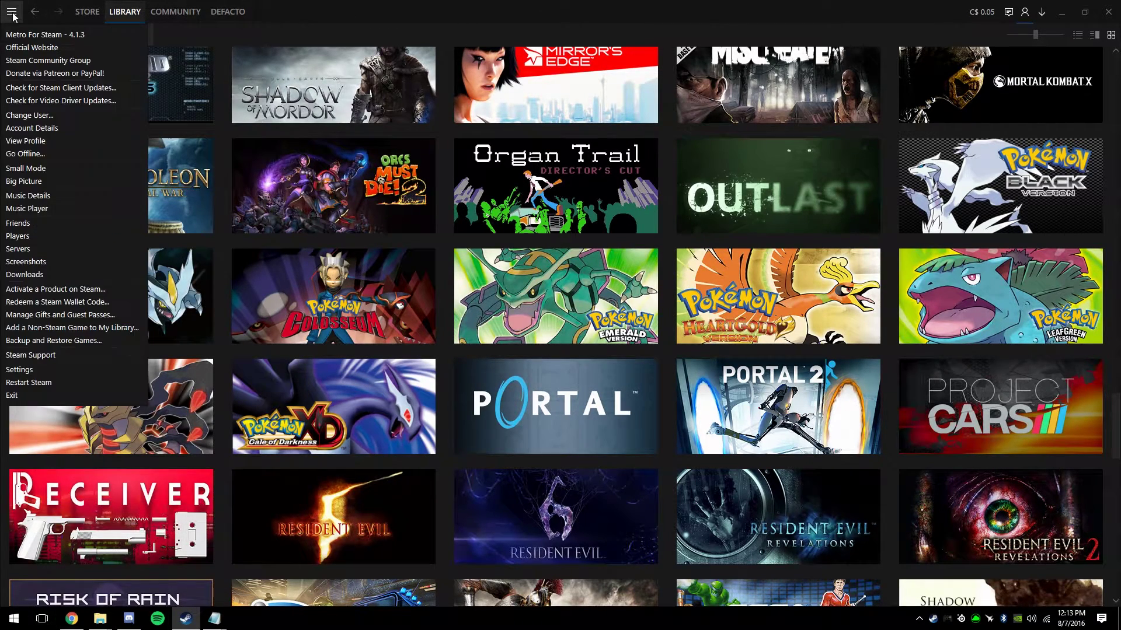
left_click(46, 327)
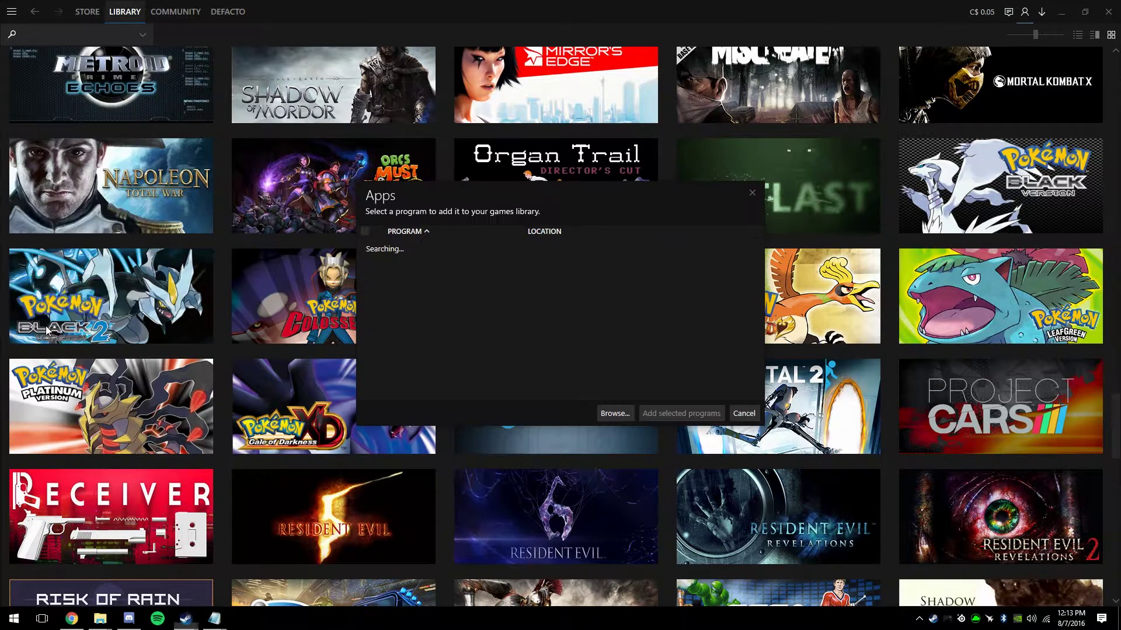
left_click(621, 414)
left_click(52, 241)
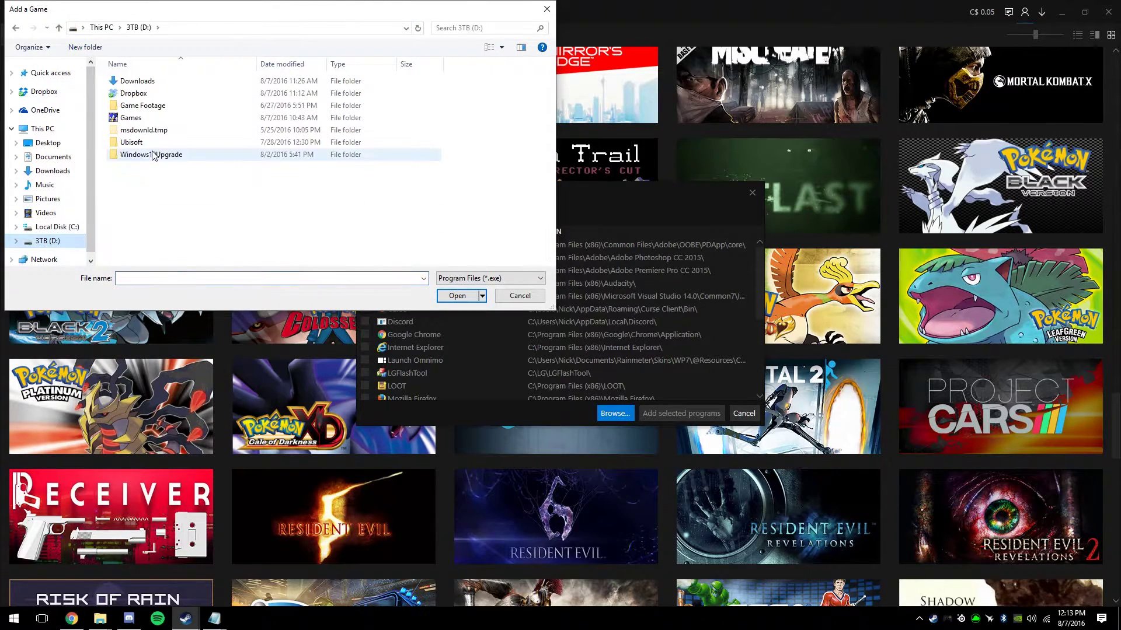
double_click(129, 117)
double_click(150, 93)
left_click(177, 84)
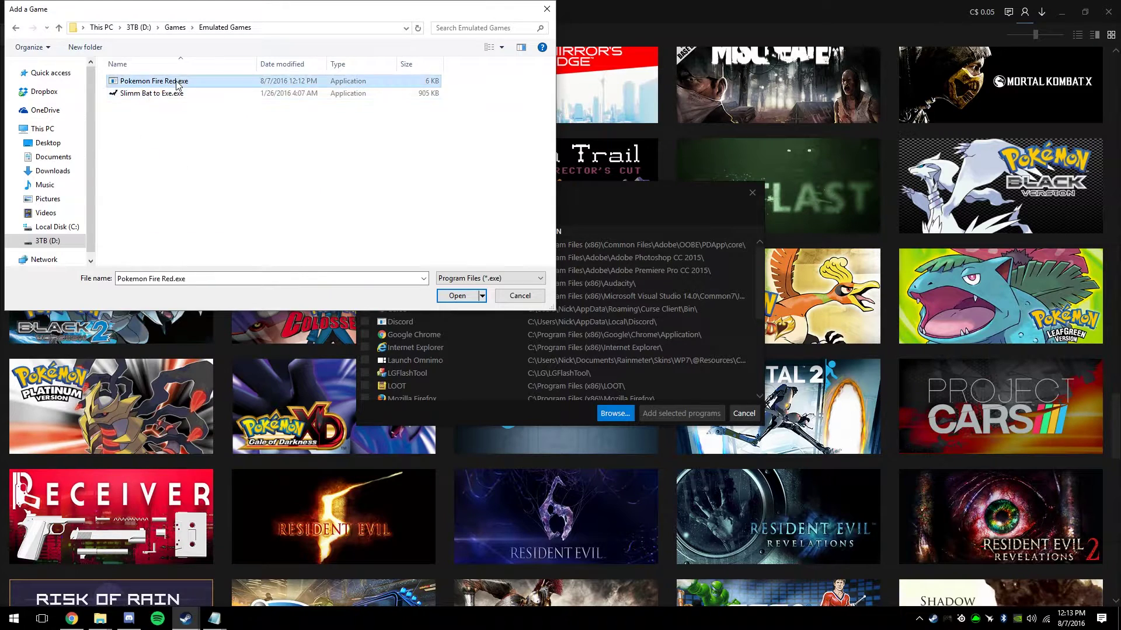
double_click(177, 85)
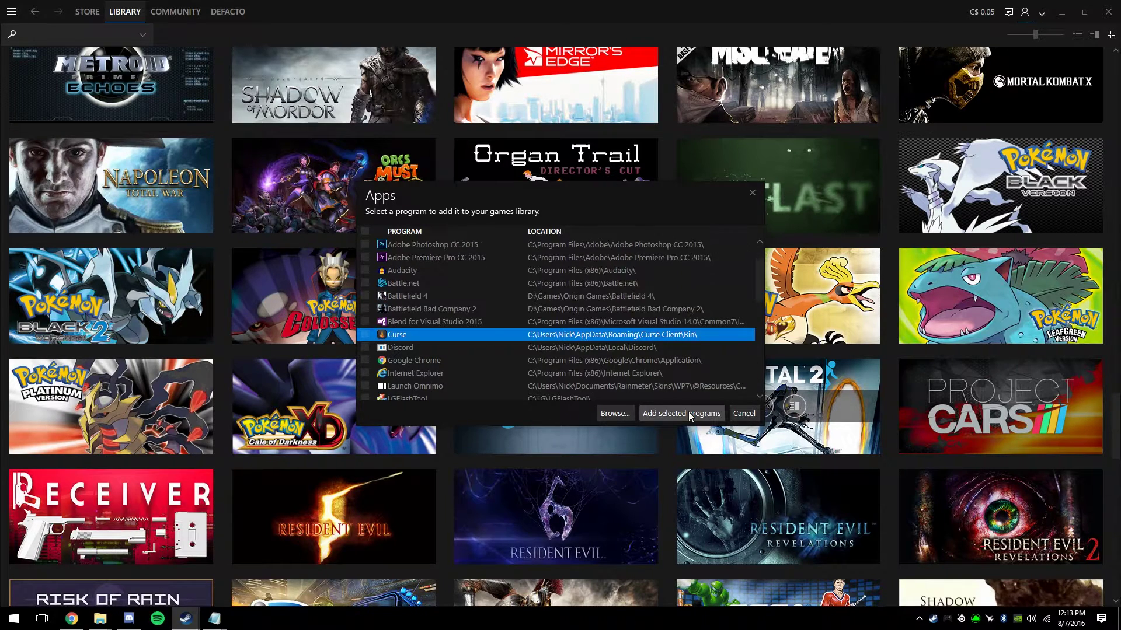
left_click(683, 413)
right_click(844, 272)
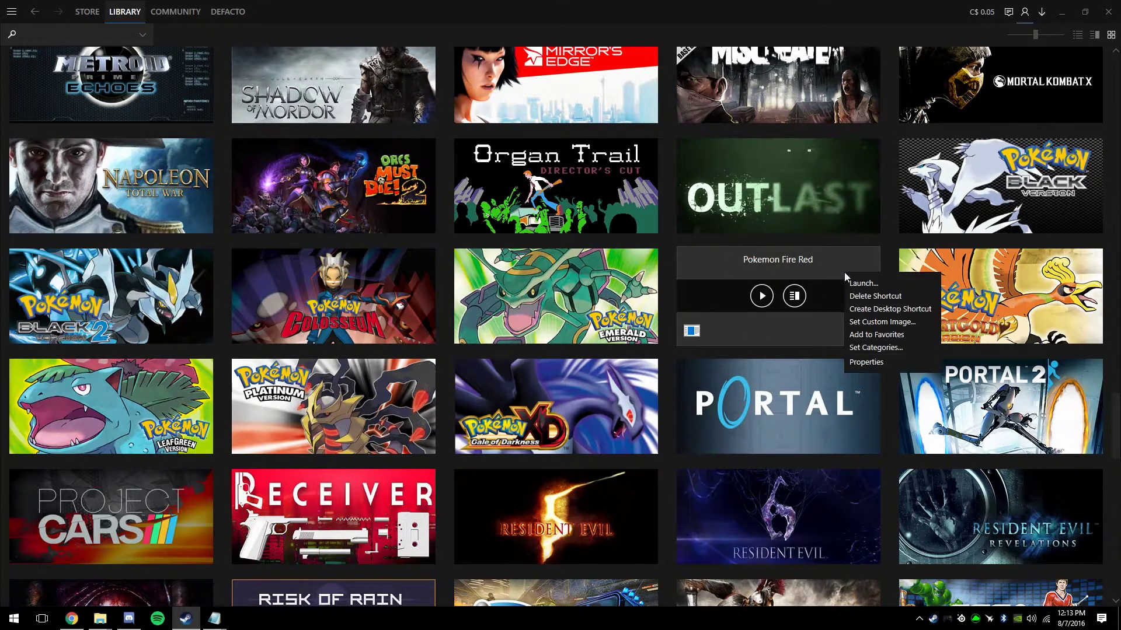
left_click(835, 274)
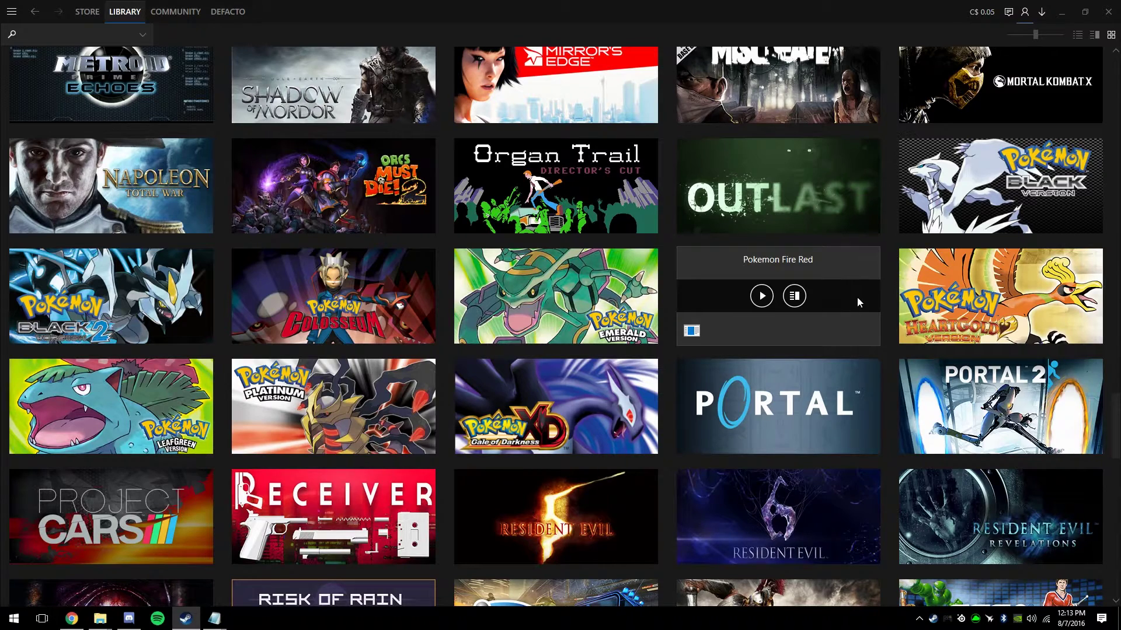
- Switch to Chrome, search the web for steam banners, and open the Steam Banners site at steambanners.booru.org
left_click(71, 618)
left_click(242, 8)
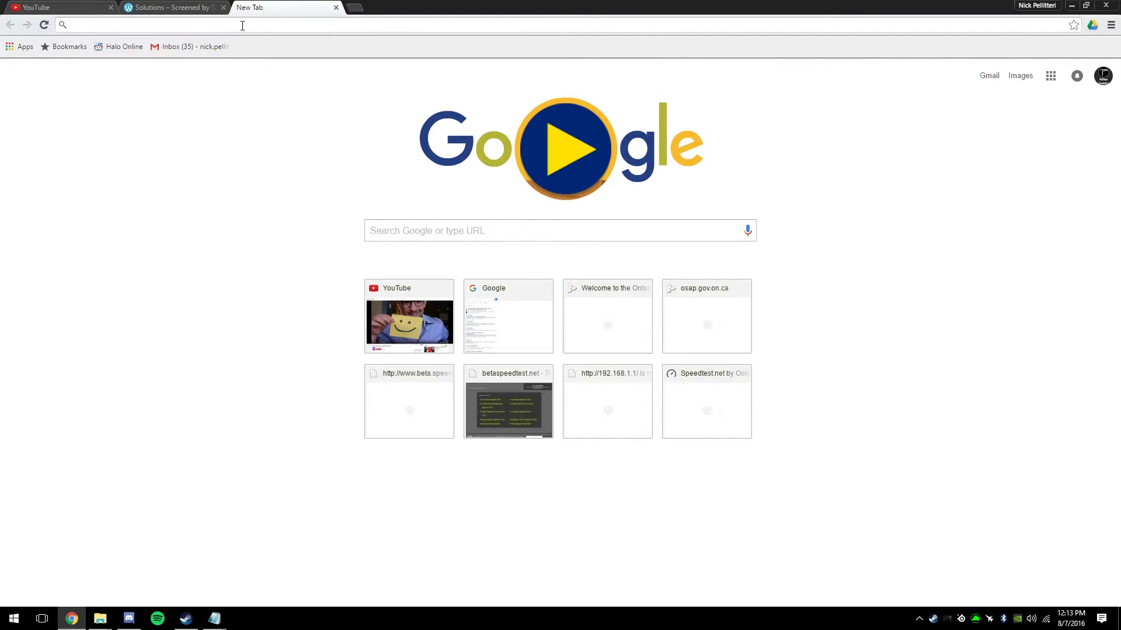
type("steam")
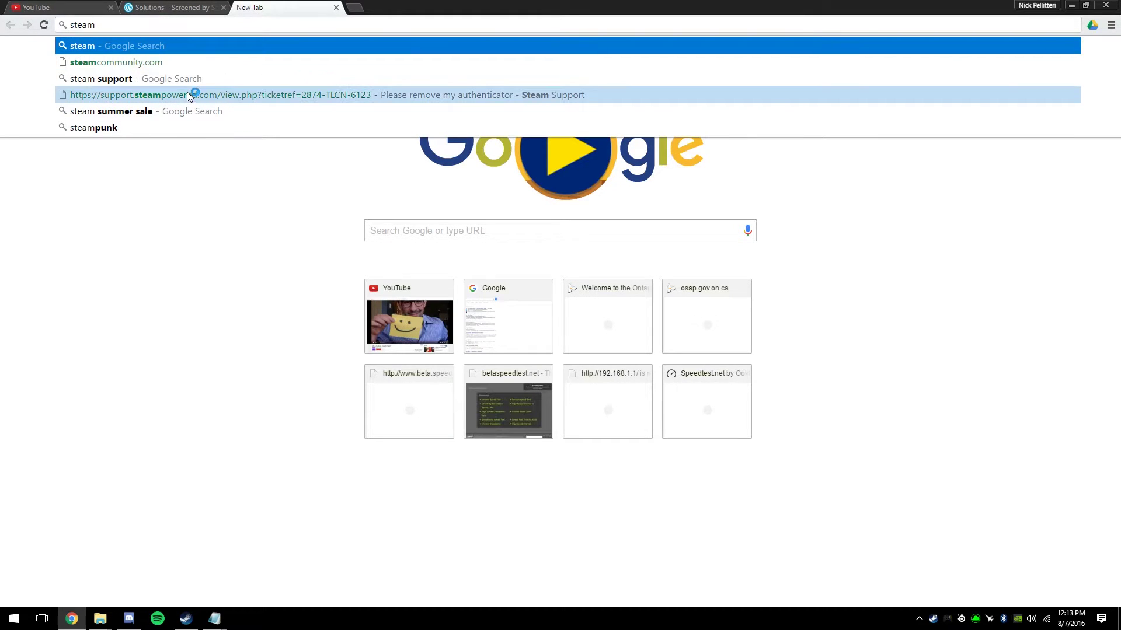
type(" banners")
key("Return")
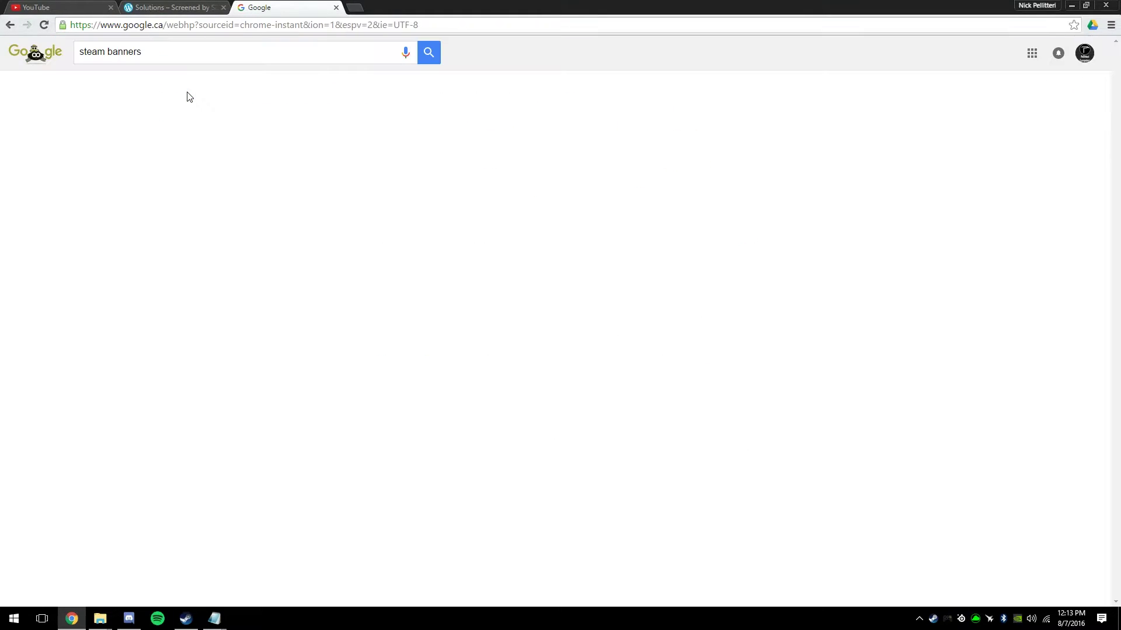
left_click(129, 143)
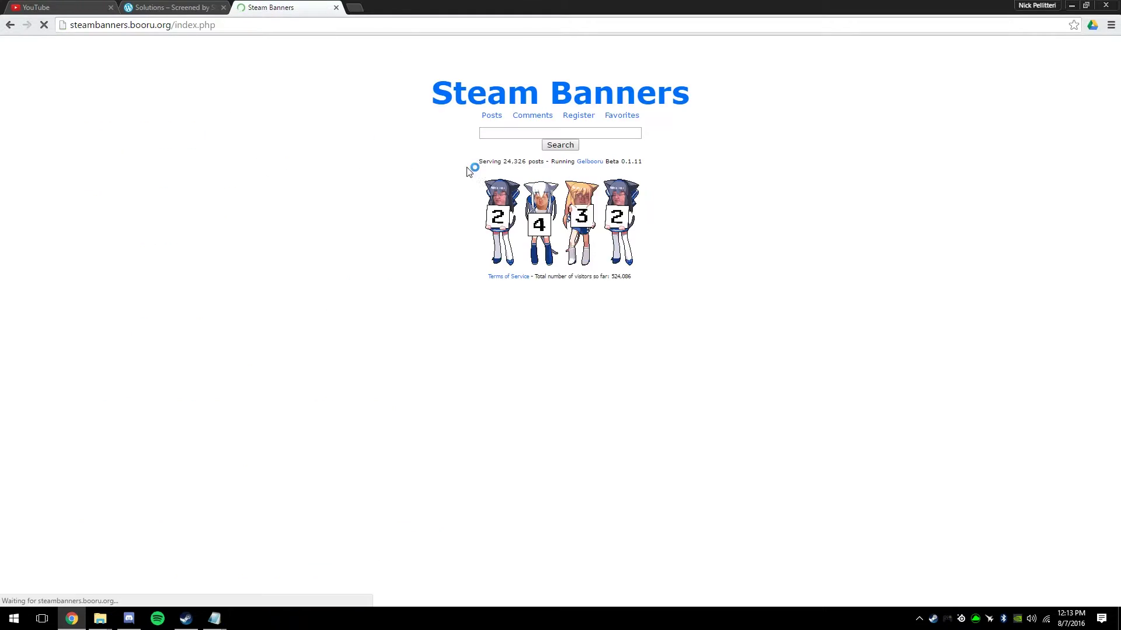
- Search the Steam Banners site for pokemon fire red and open the Charizard banner on the orange background
left_click(532, 134)
type("pokemon fire red")
key("Return")
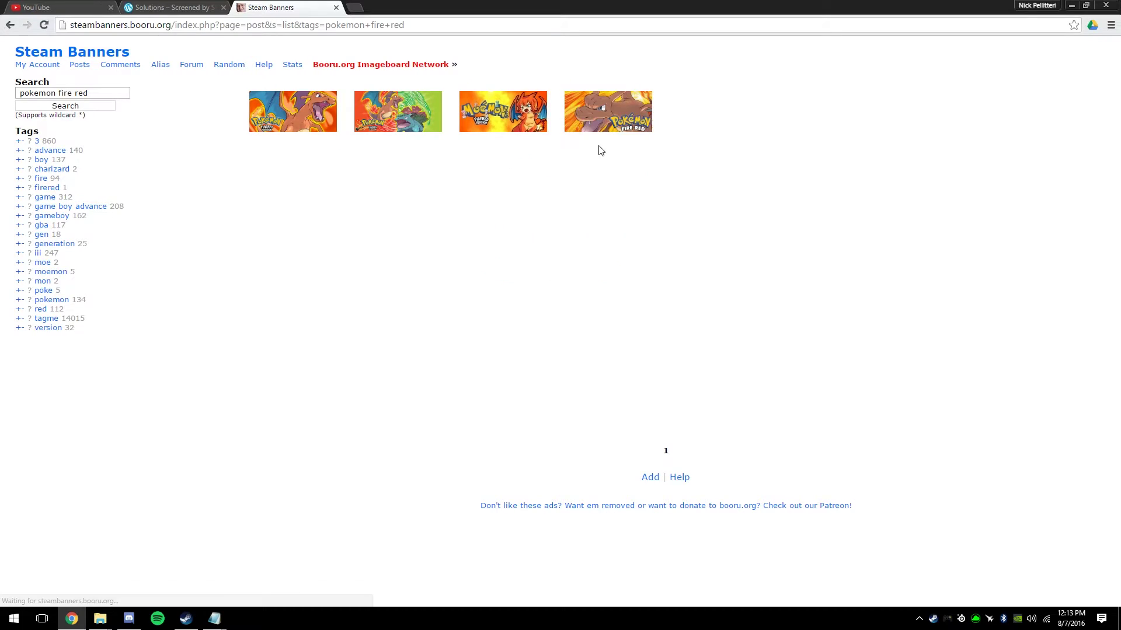
left_click(295, 109)
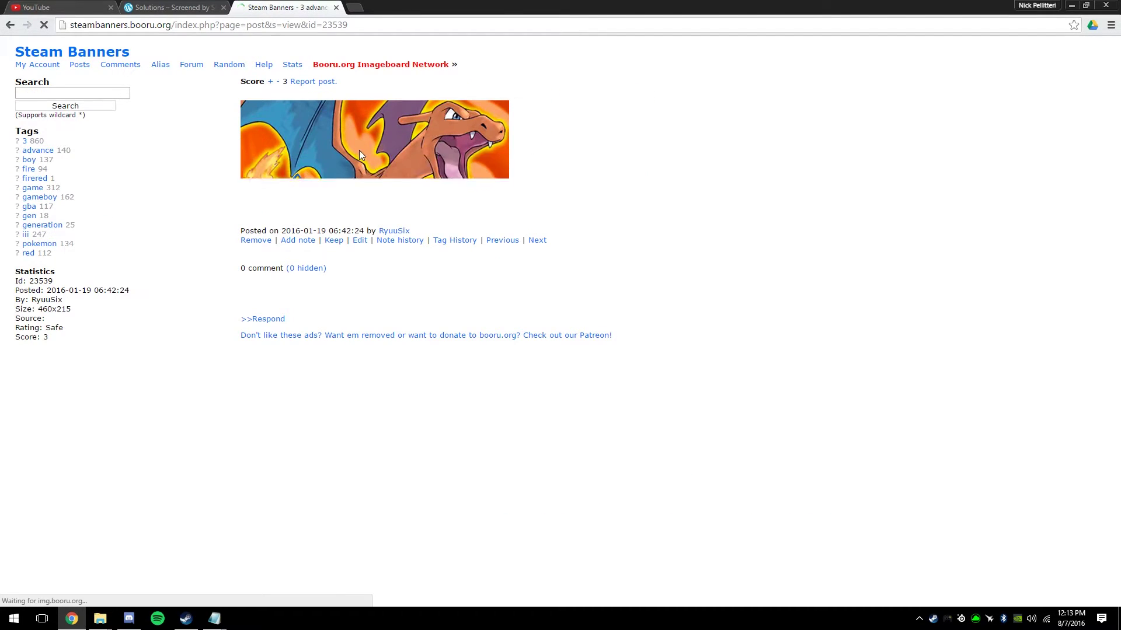
- Save the banner as a PNG in D:\Games\Steam Banners\Nintendo, replacing the existing file of the same name, and switch to Steam
right_click(359, 150)
left_click(387, 178)
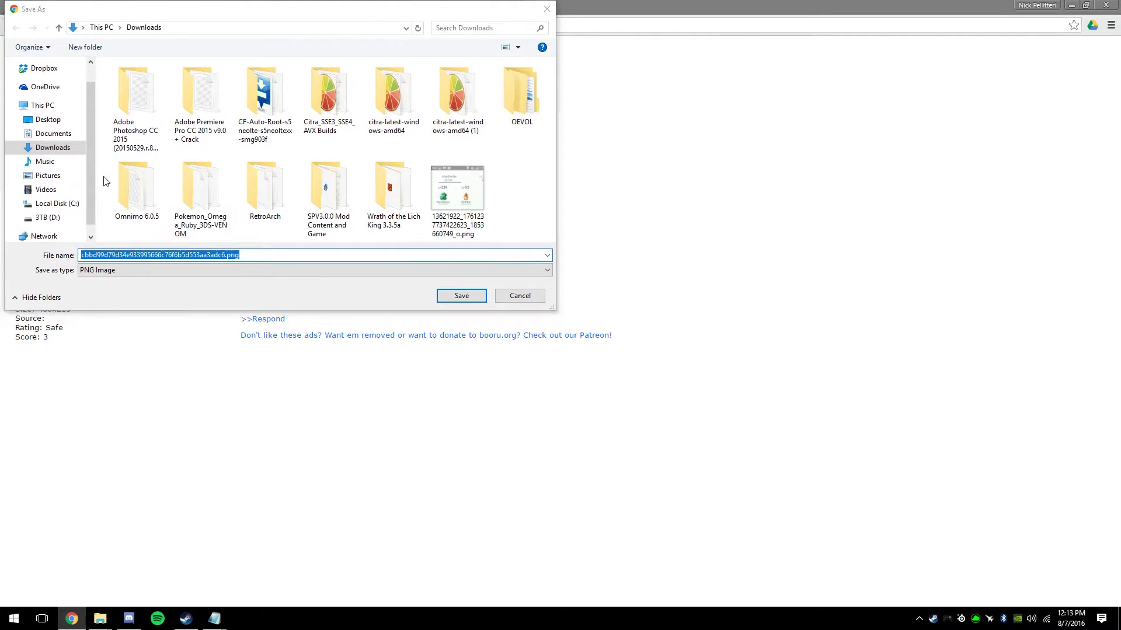
left_click(47, 217)
double_click(148, 117)
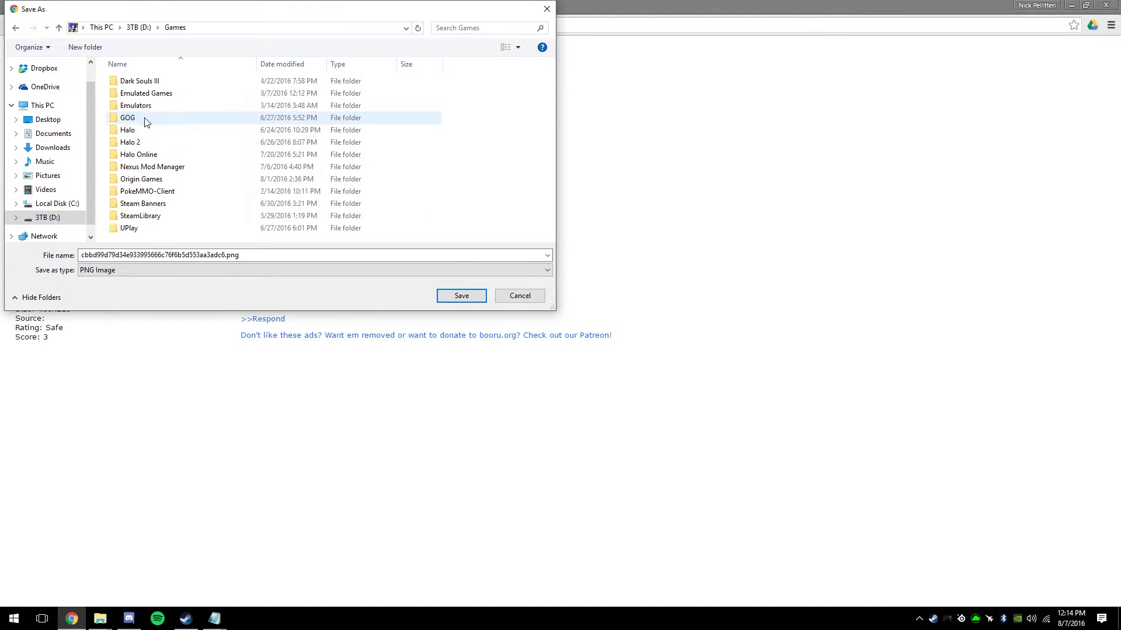
double_click(156, 206)
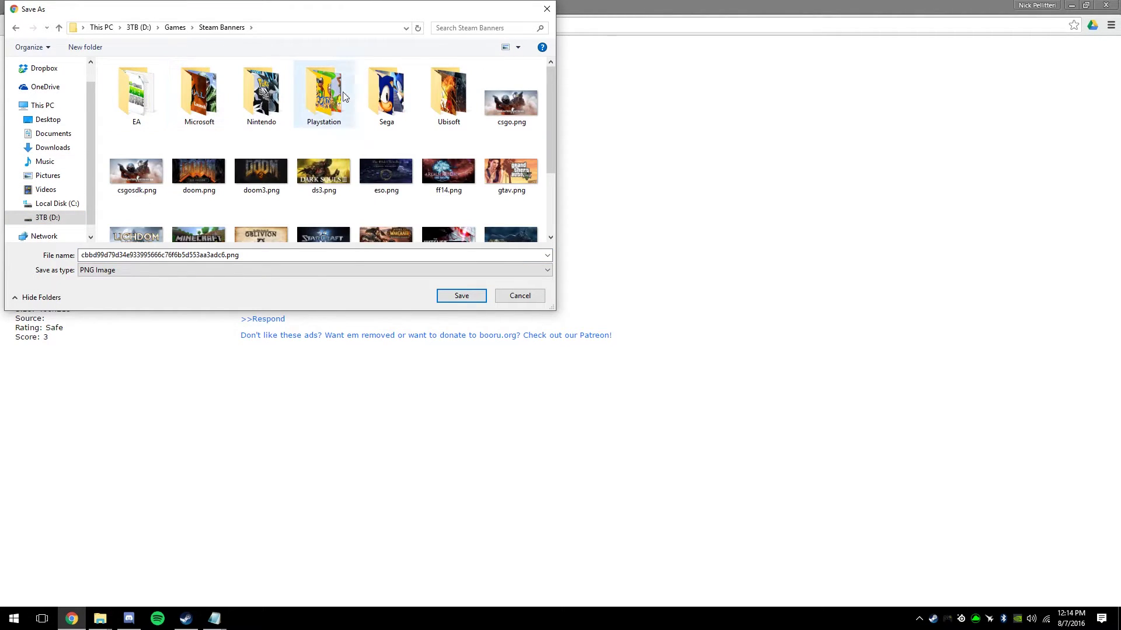
scroll(321, 100, "down", 1)
scroll(222, 137, "up", 1)
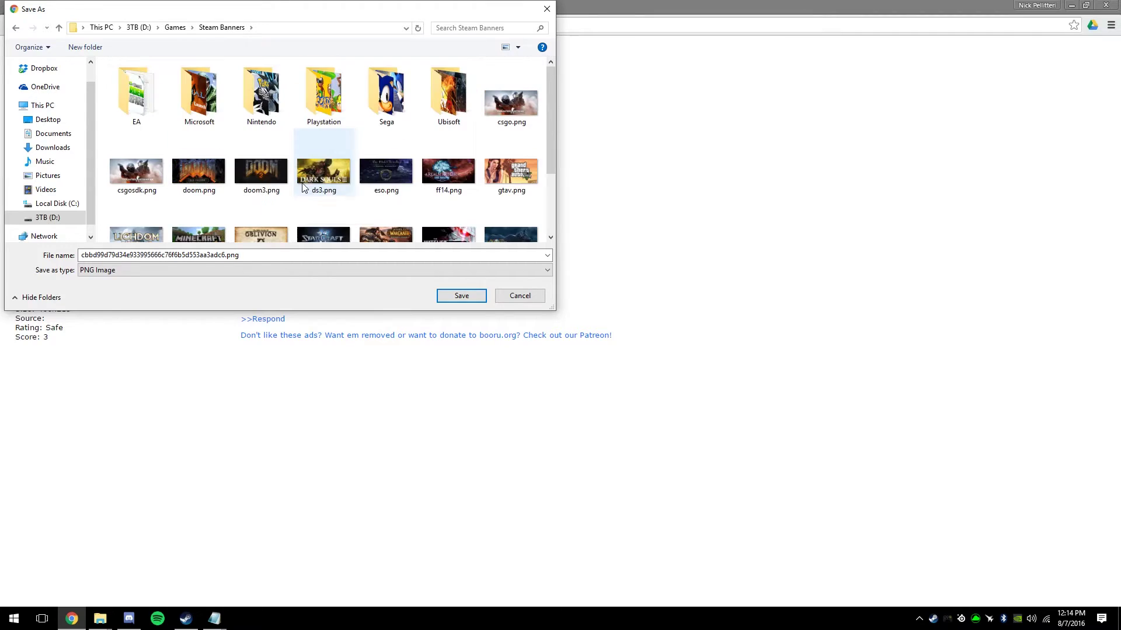
double_click(261, 93)
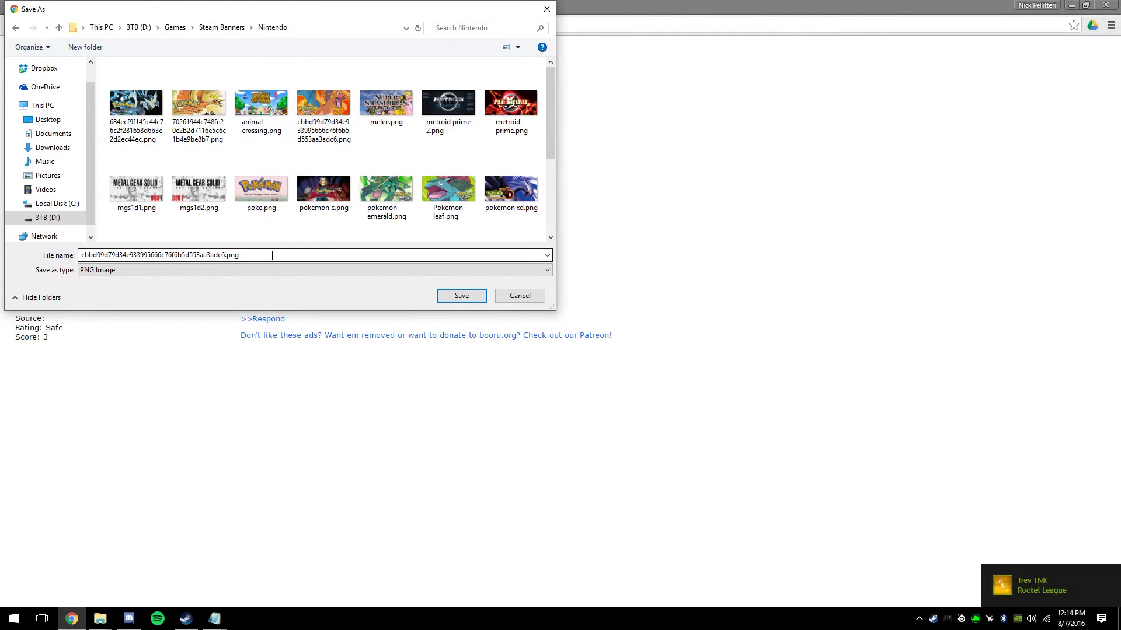
left_click(345, 93)
left_click(460, 296)
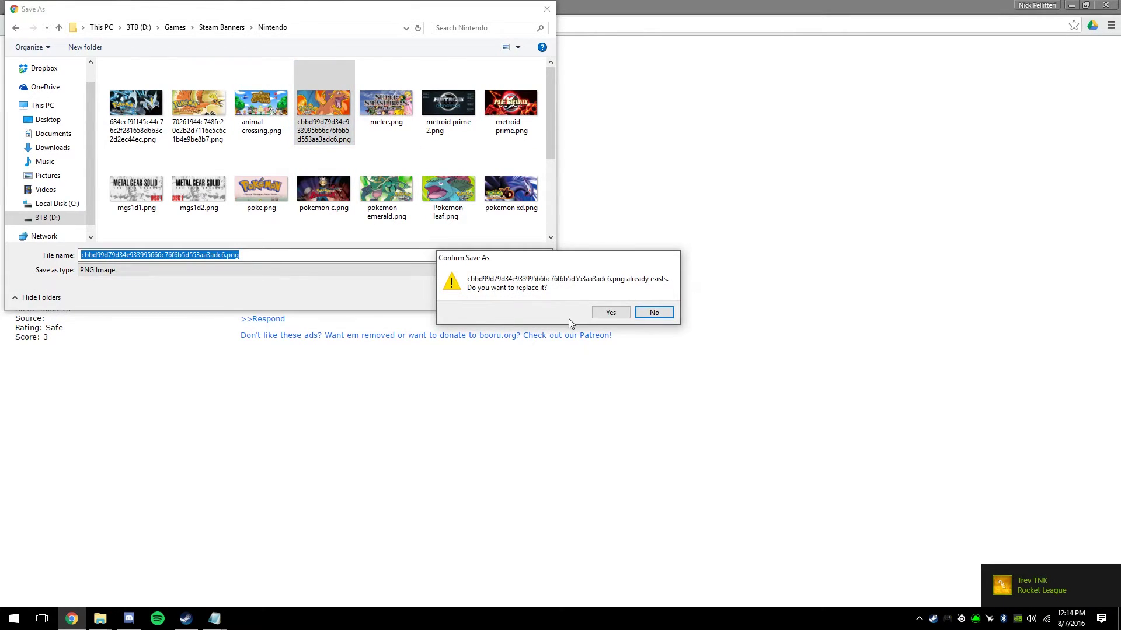
left_click(608, 321)
key("alt+Tab")
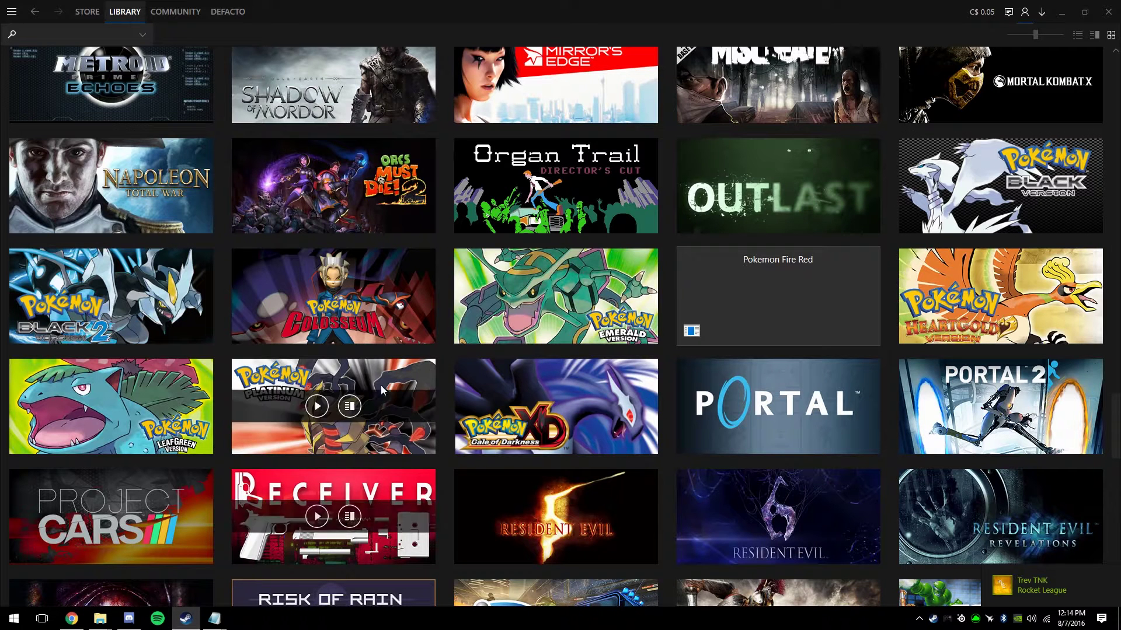
right_click(827, 295)
left_click(875, 376)
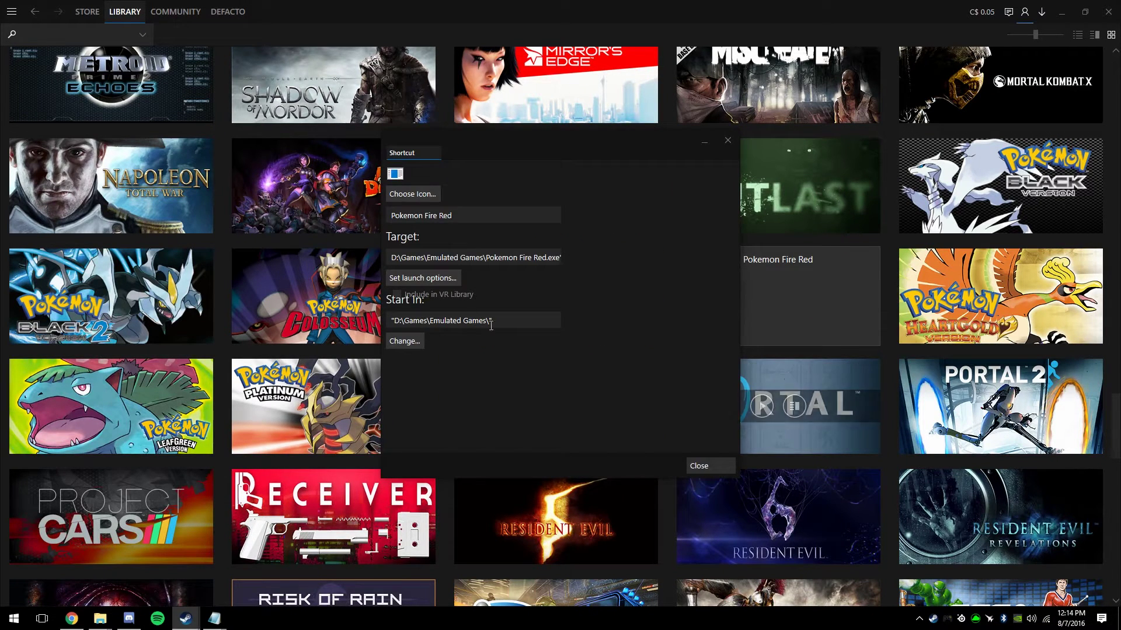
left_click(727, 141)
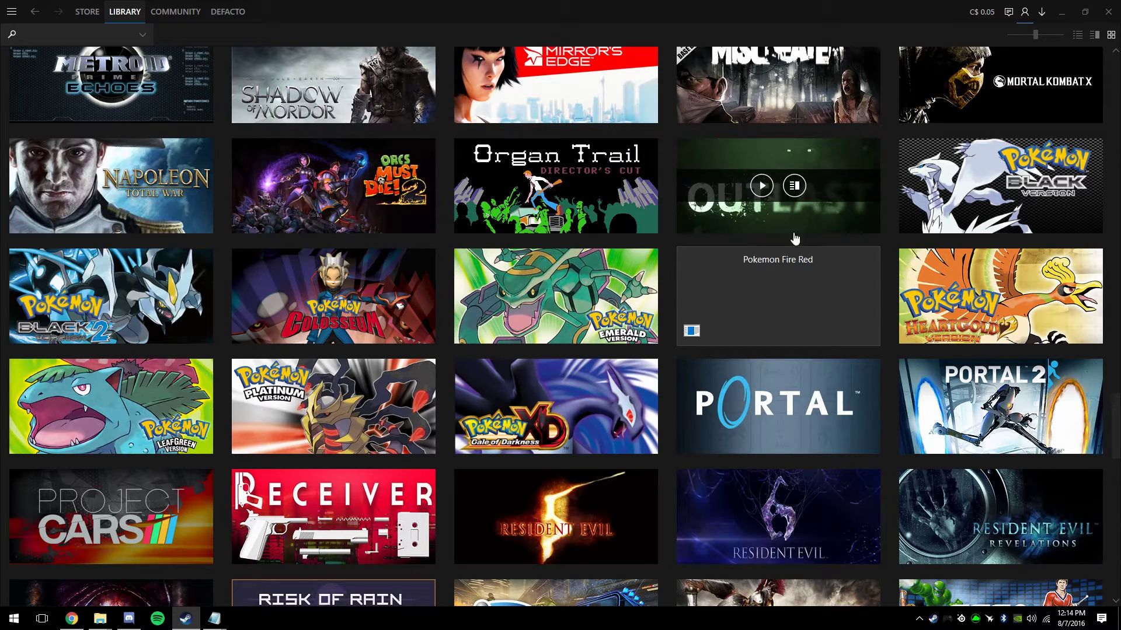
- Start setting a custom image for Pokemon Fire Red and browse to D:\Games\Steam Banners\Nintendo
right_click(838, 267)
left_click(895, 309)
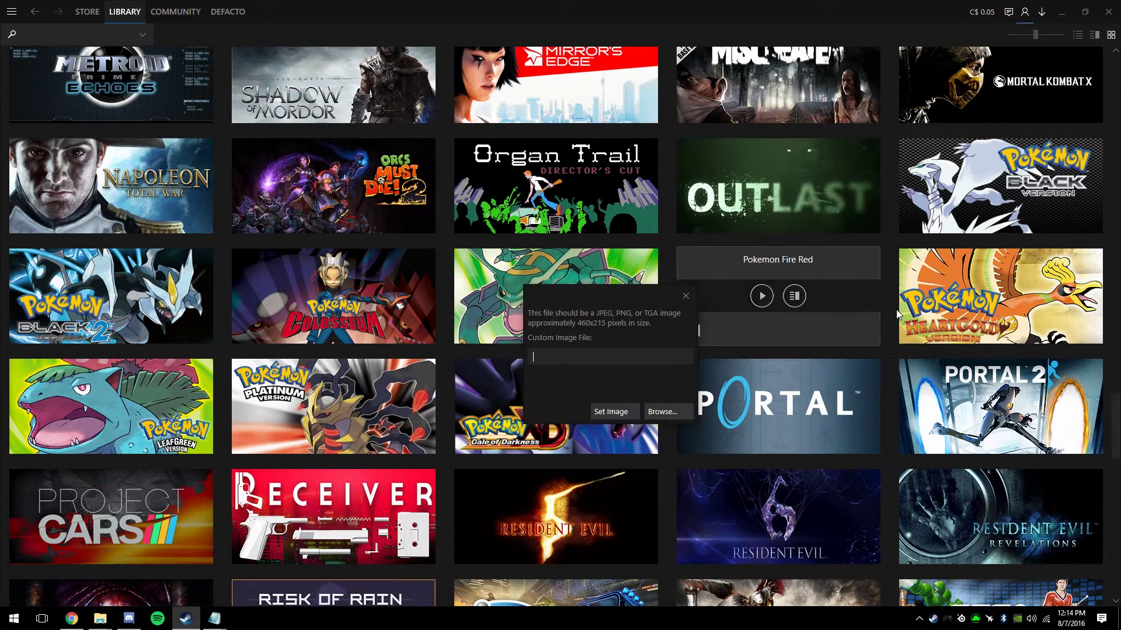
left_click(675, 411)
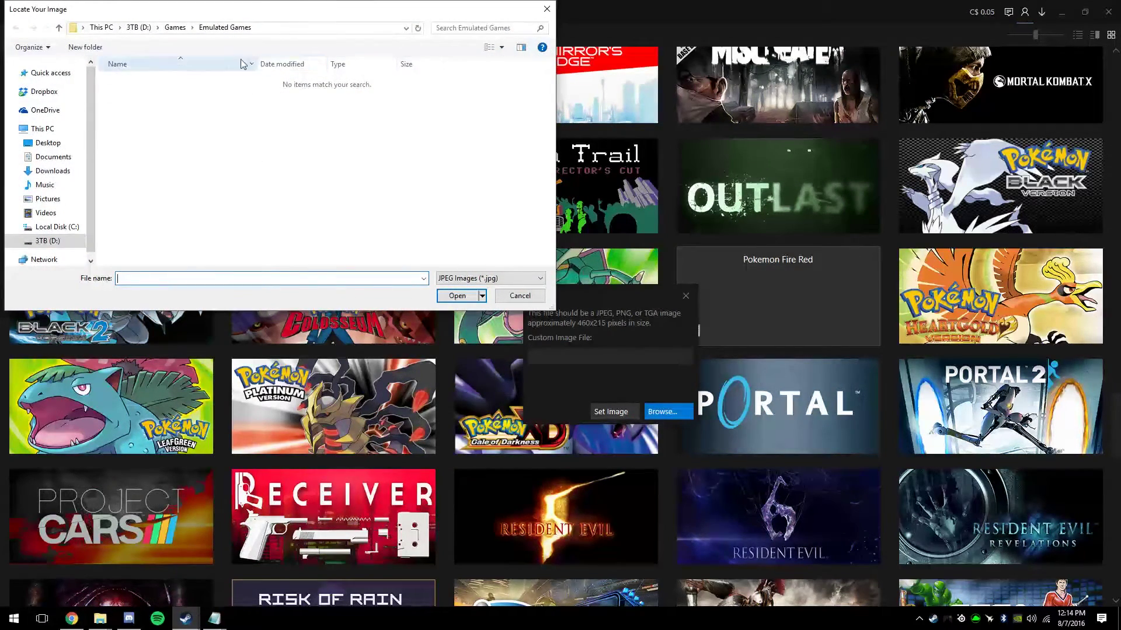
left_click(157, 27)
left_click(51, 241)
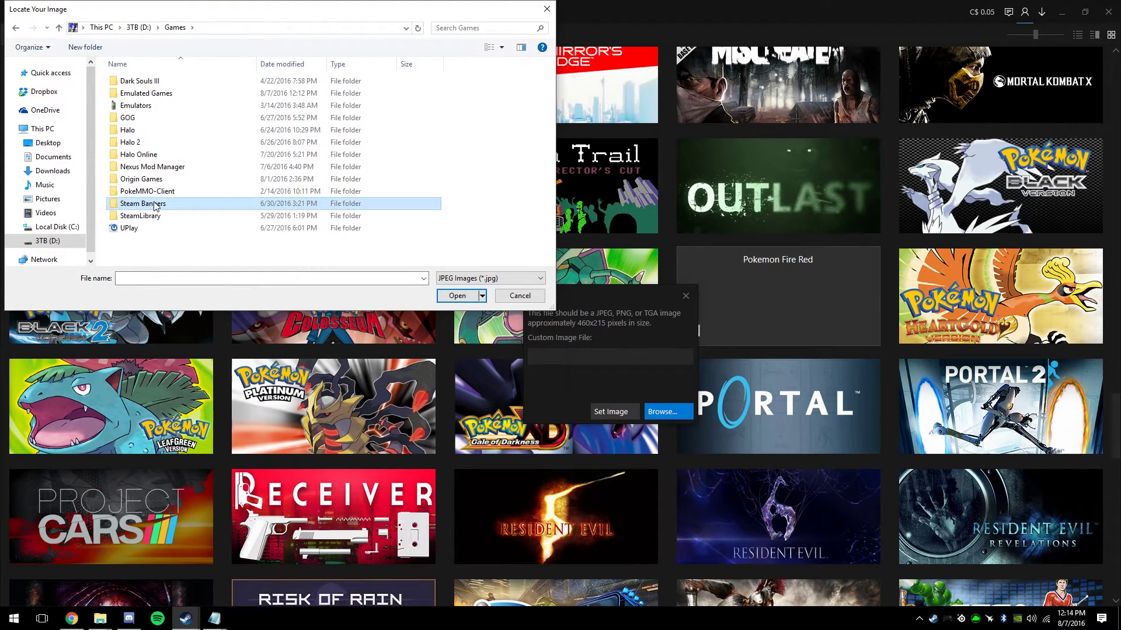
double_click(145, 204)
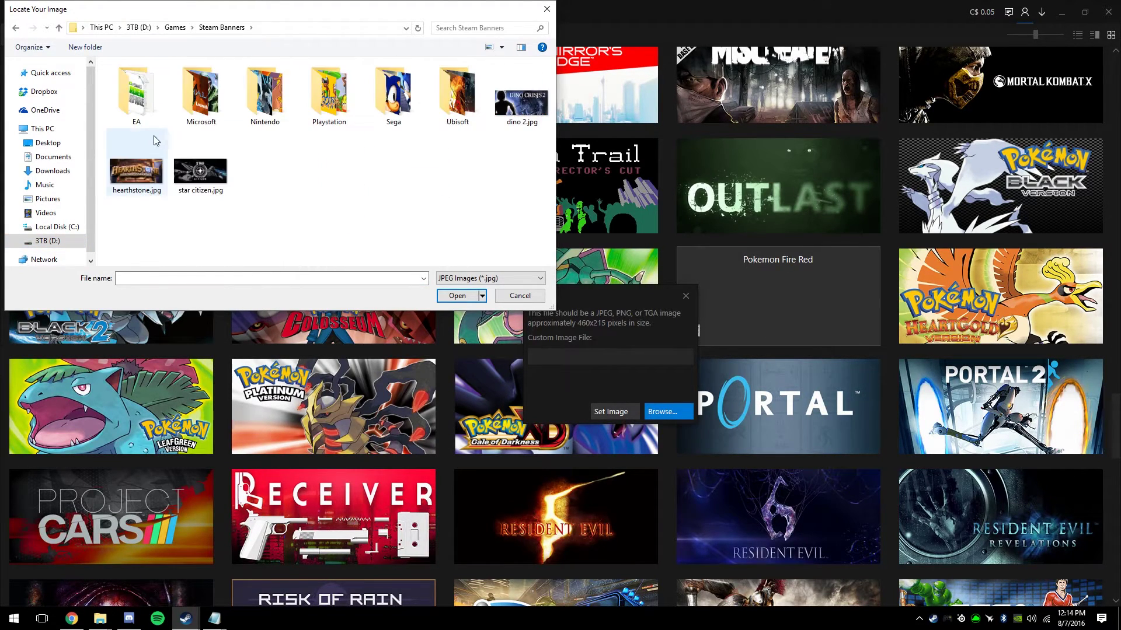
double_click(265, 93)
- Change the file type filter to list the PNG banners and set the saved Charizard banner as the game's custom image
left_click(467, 279)
left_click(469, 315)
double_click(262, 82)
left_click(617, 412)
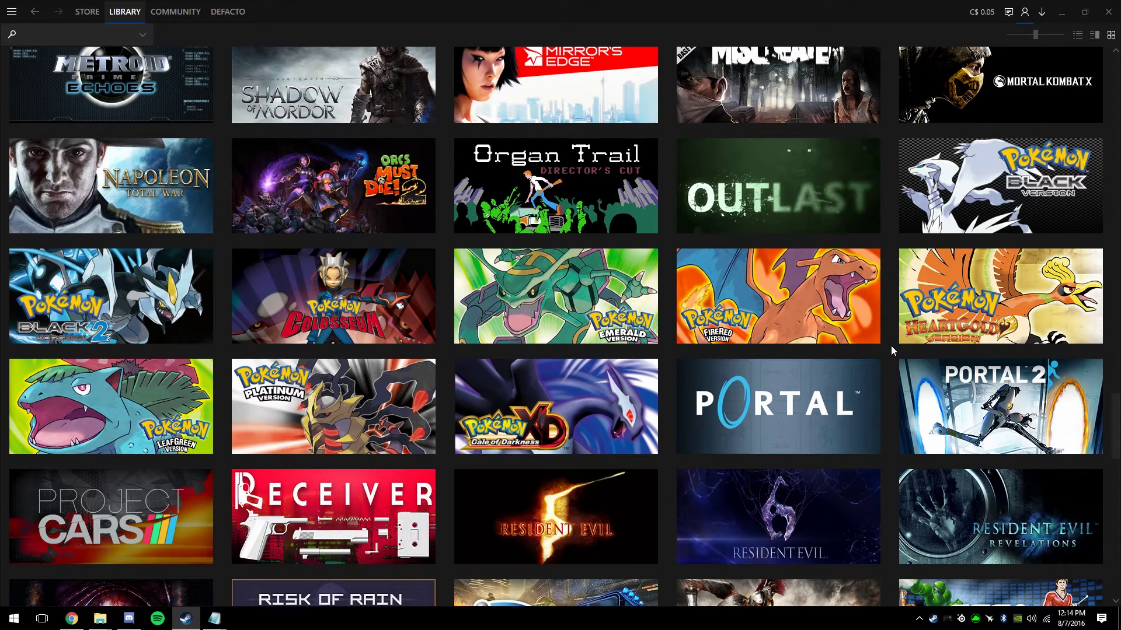
mouse_move(851, 270)
mouse_move(797, 290)
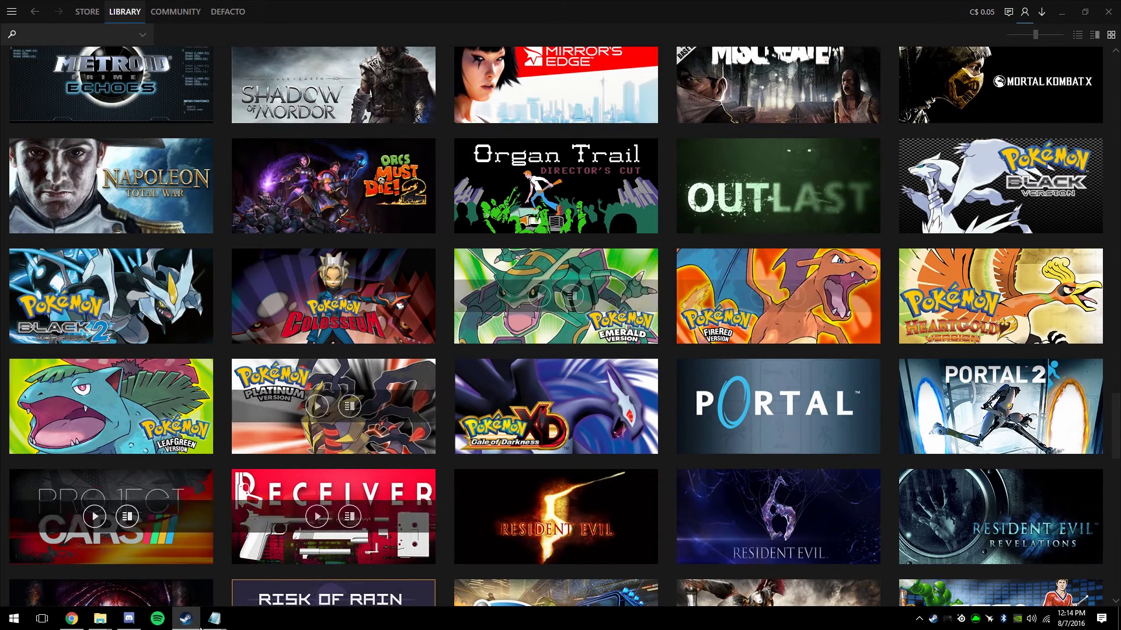